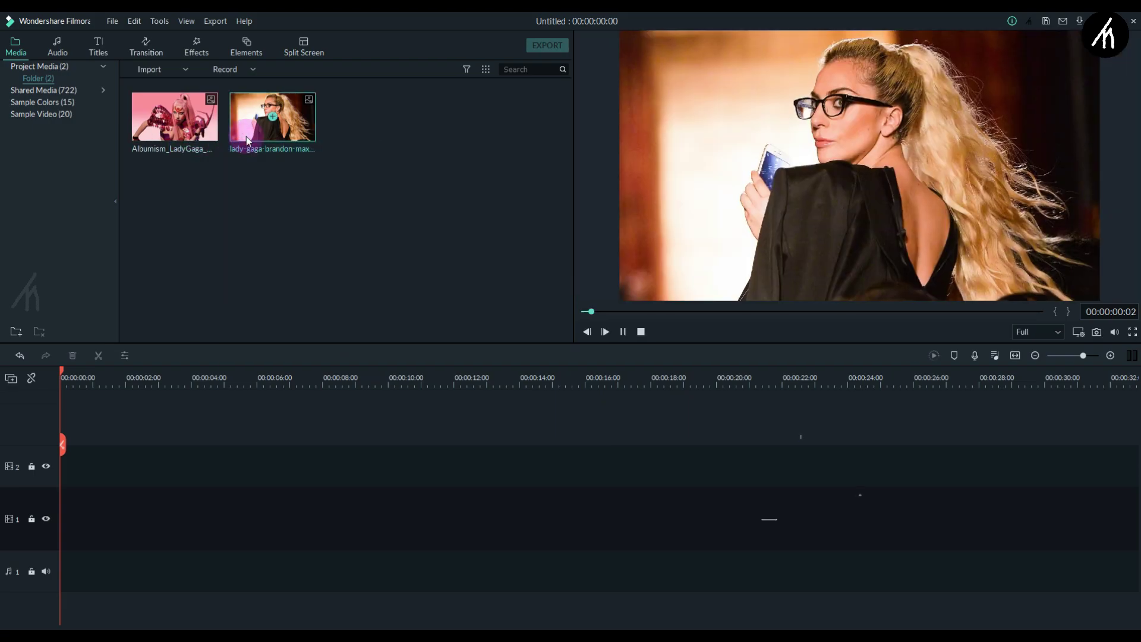
- Place the glasses portrait, then the pink costume image after it, on video track 1
click(201, 132)
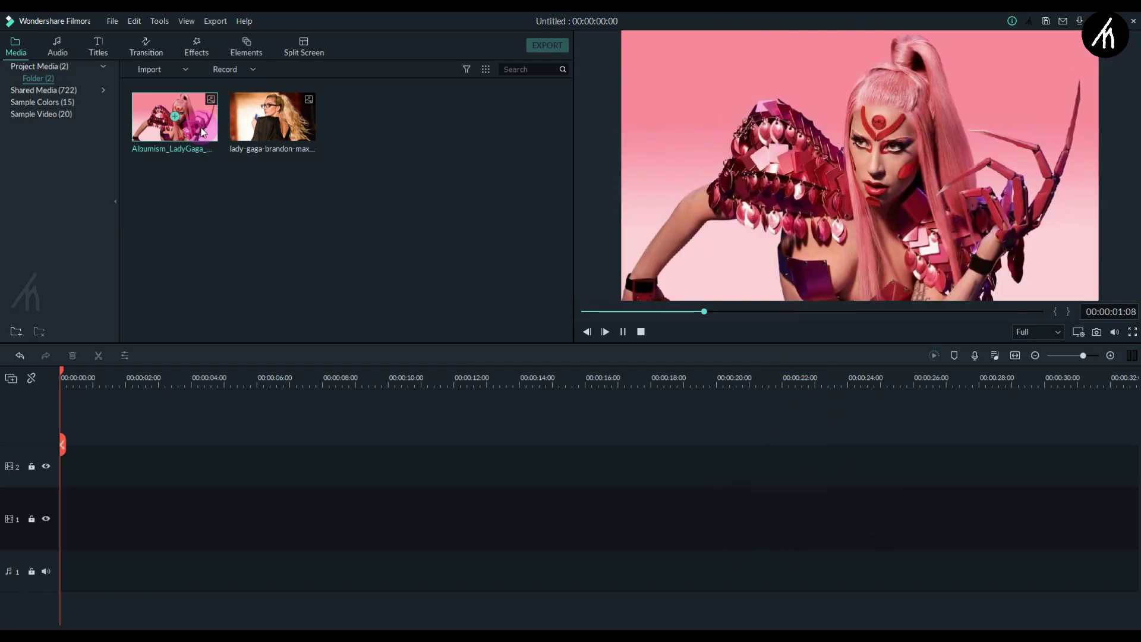
click(380, 205)
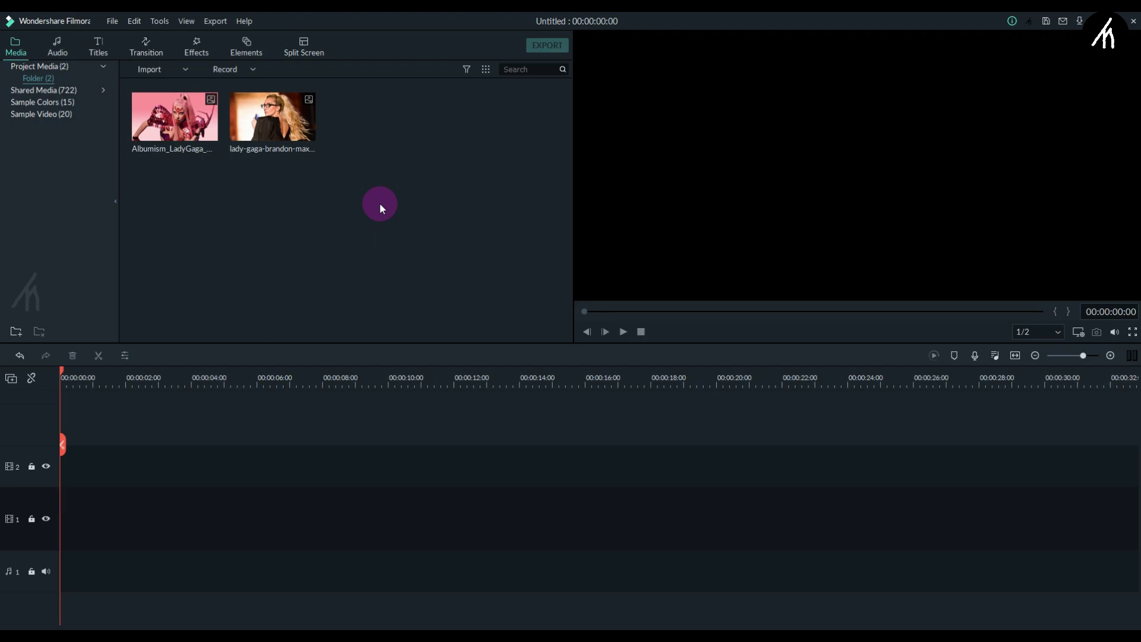
drag(279, 121, 69, 500)
drag(198, 134, 235, 491)
- Apply Crop to Fit to the first clip, the glasses portrait
click(206, 383)
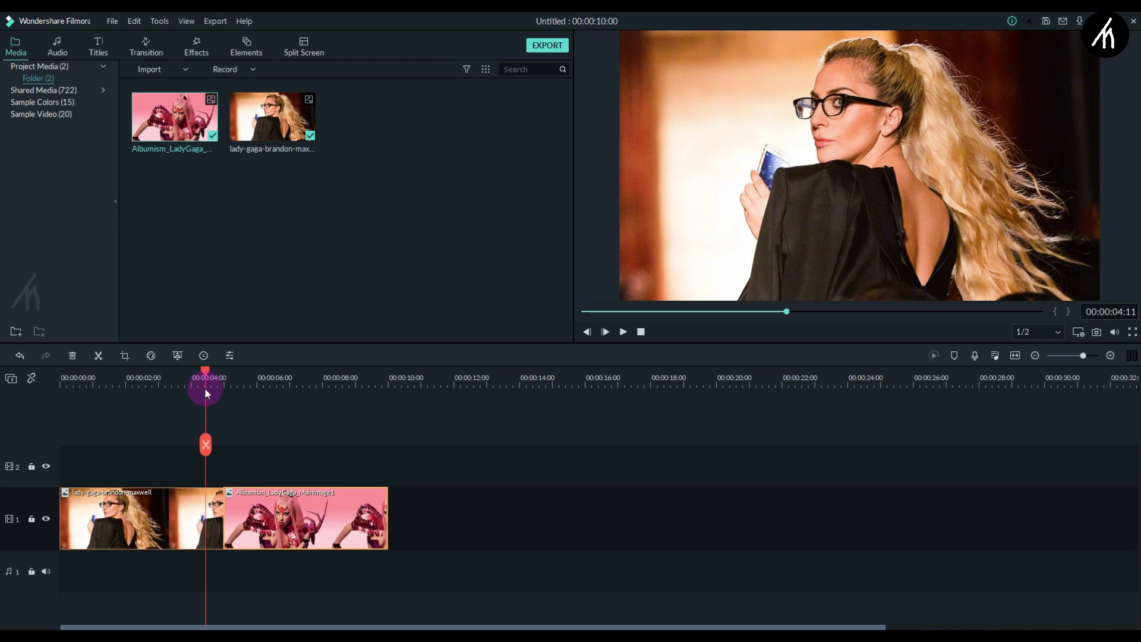
right_click(170, 525)
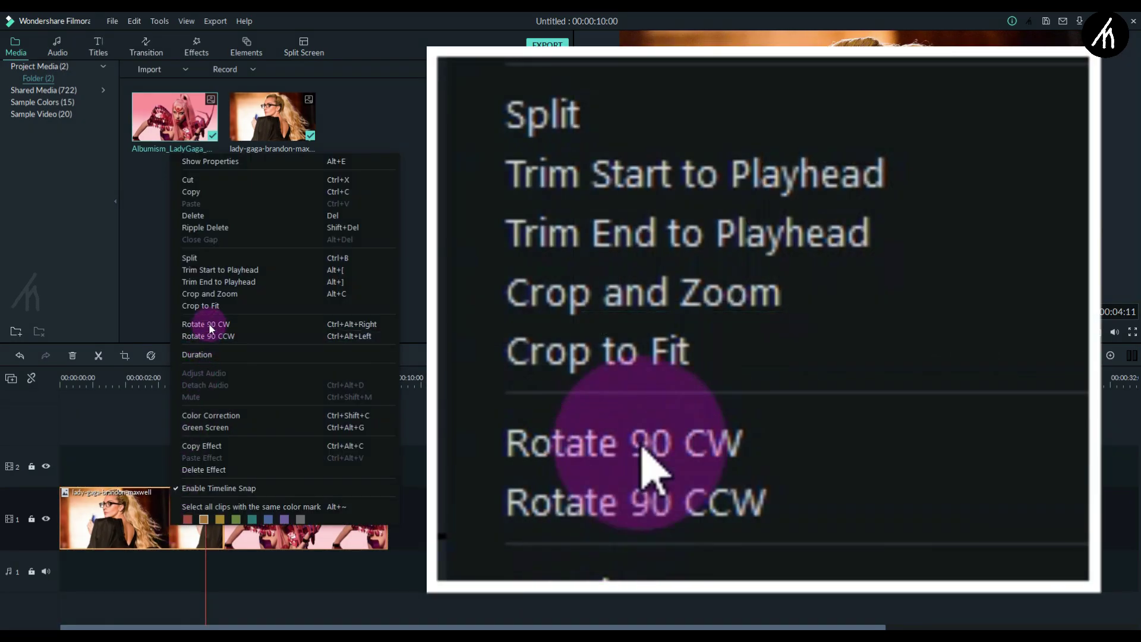
click(215, 306)
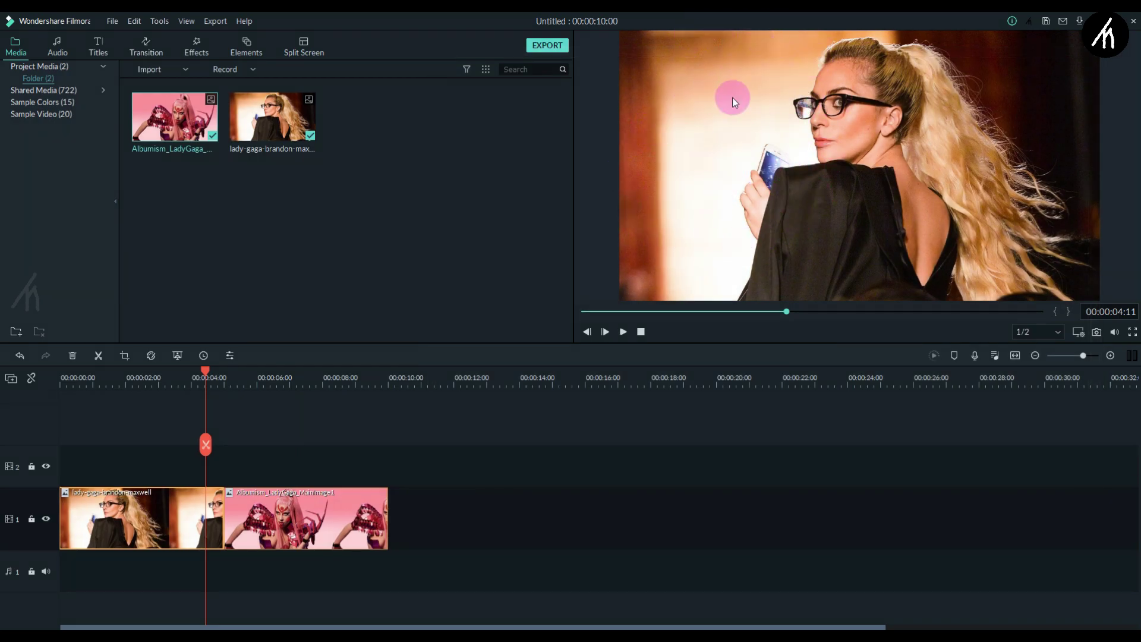
- Apply Crop to Fit to the second clip, the pink costume image
click(269, 380)
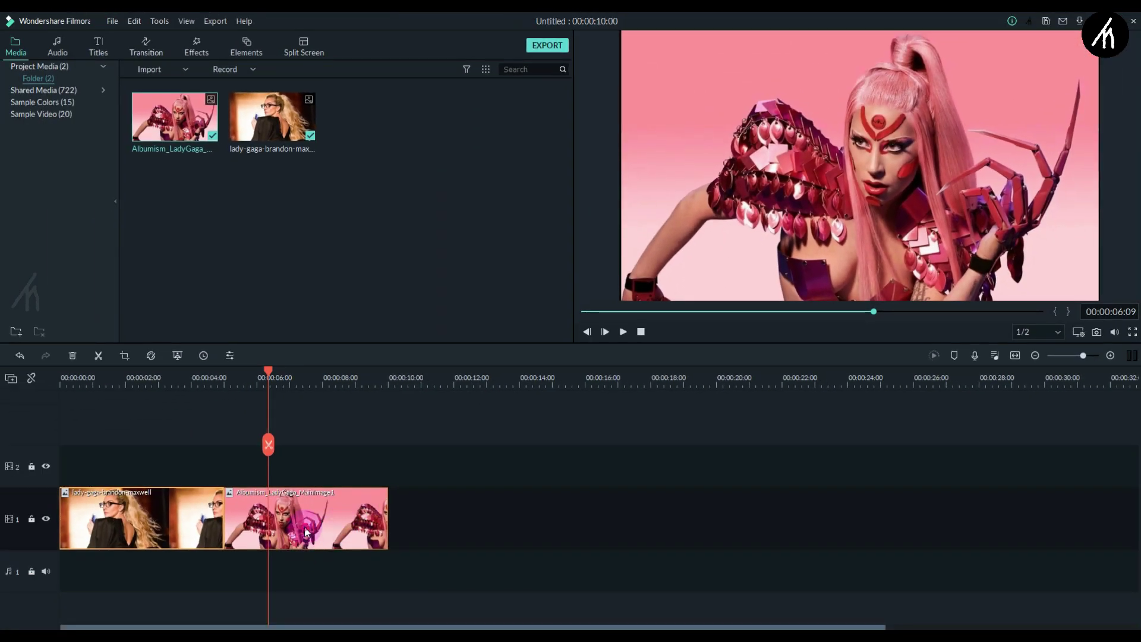
right_click(298, 543)
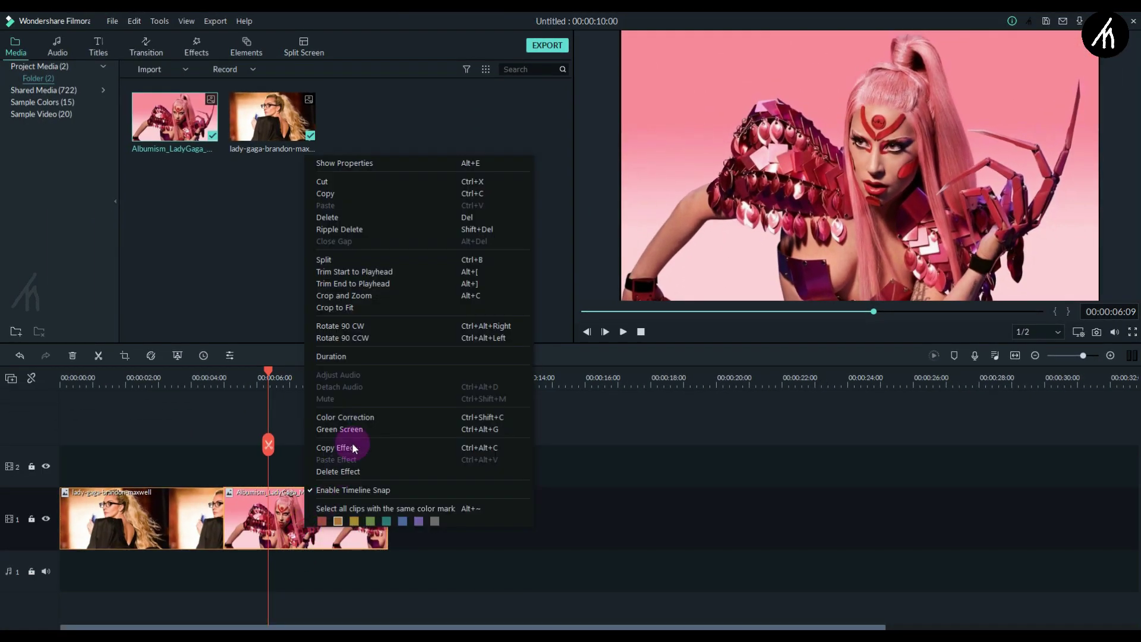
click(344, 306)
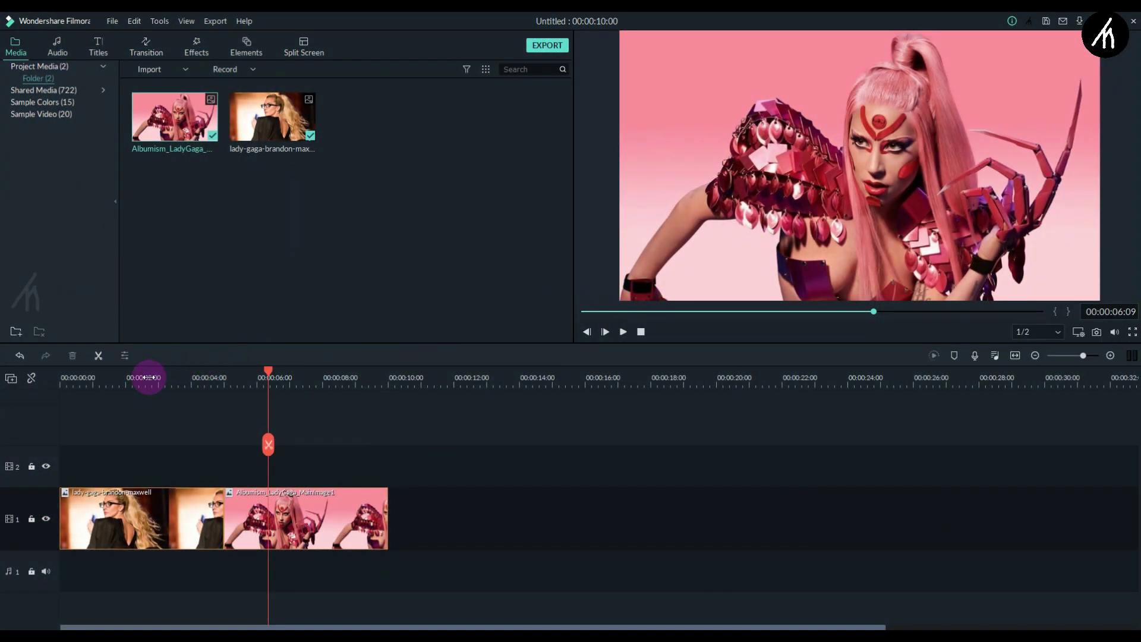
click(147, 376)
key(space)
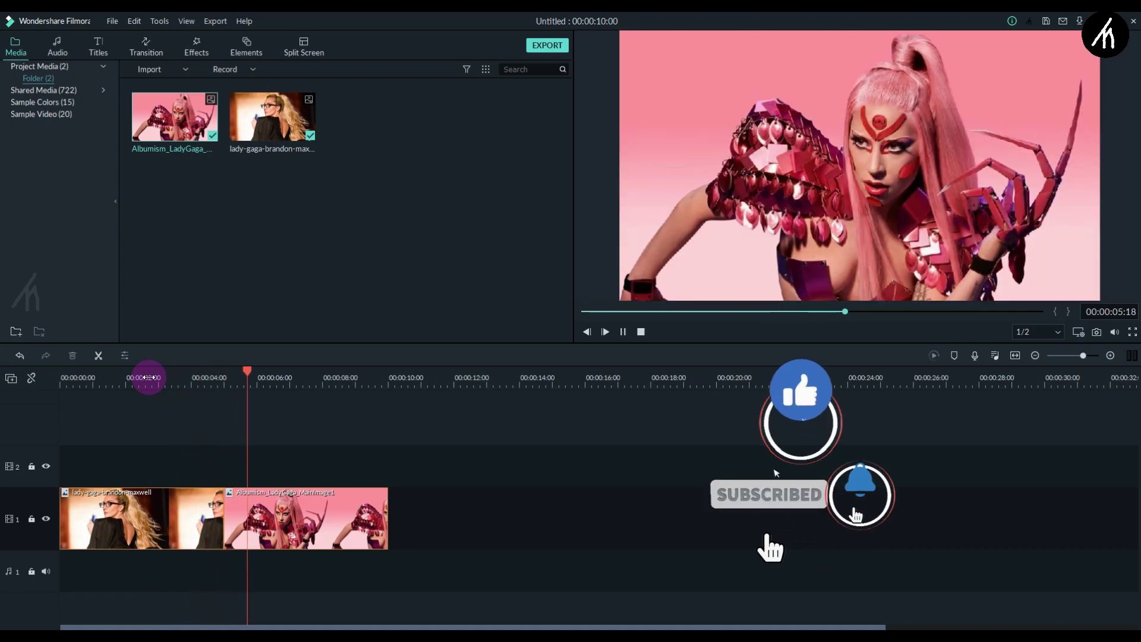
key(space)
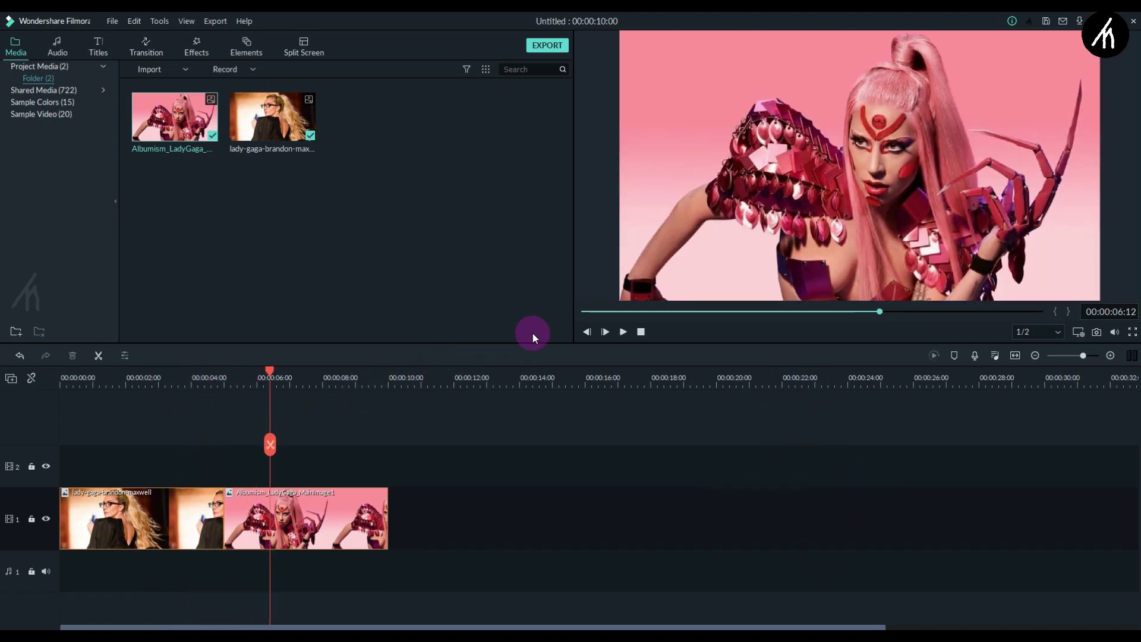
click(582, 311)
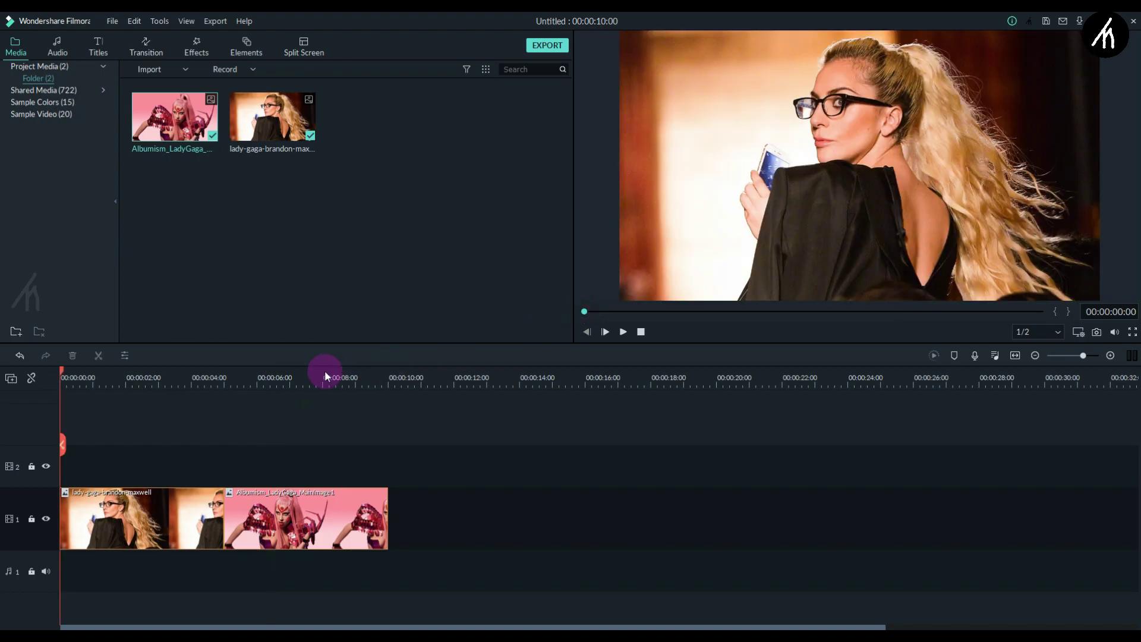
drag(163, 382, 301, 381)
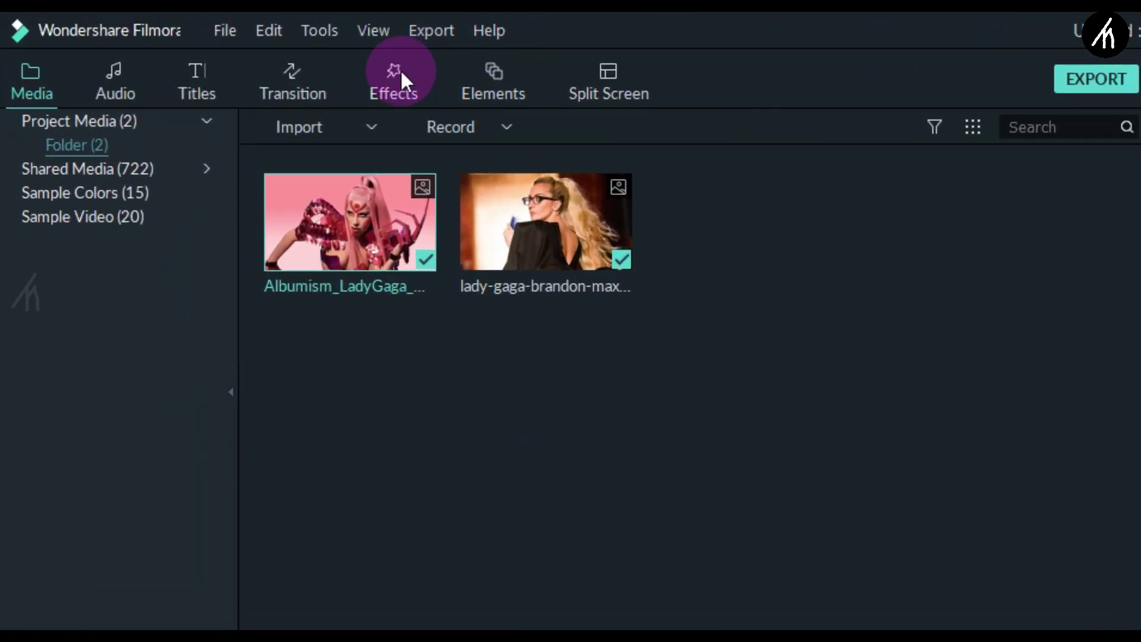
- Place the Filters > Shake > Chaos 1 effect above the clips at 4 s, trimmed to end at 00:00:05:11
click(401, 72)
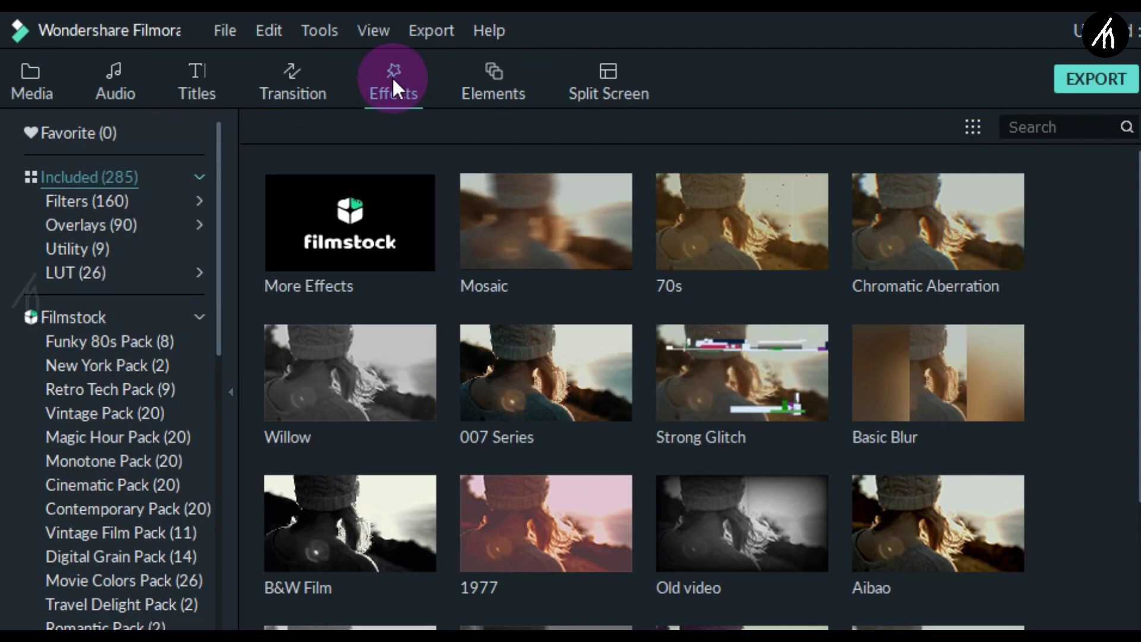
click(202, 201)
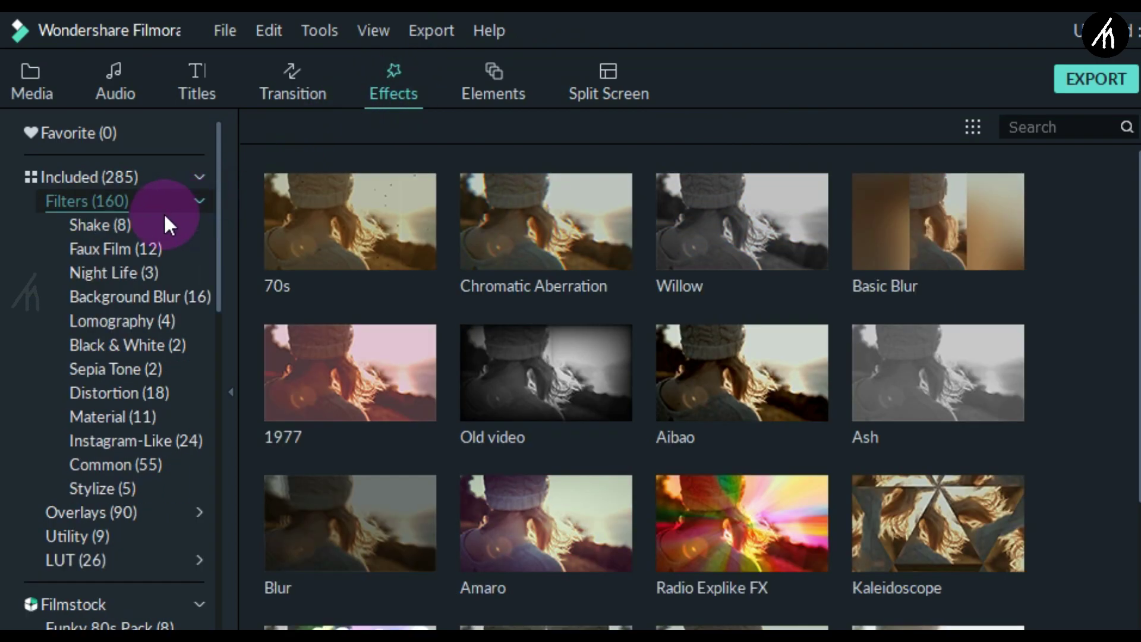
click(117, 226)
click(395, 280)
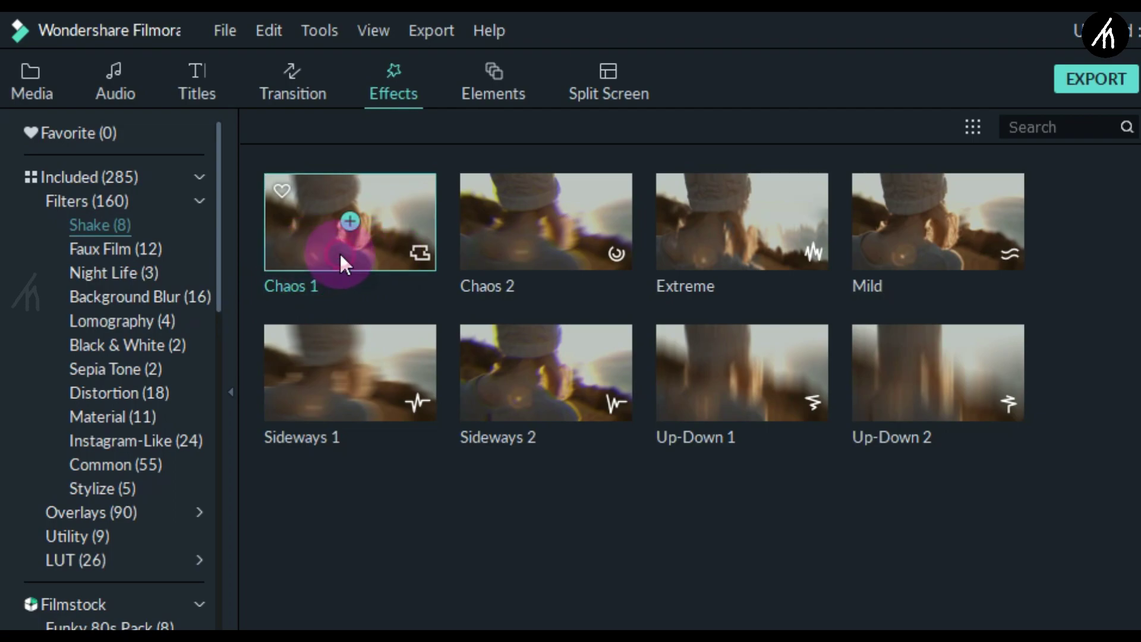
drag(340, 252, 434, 294)
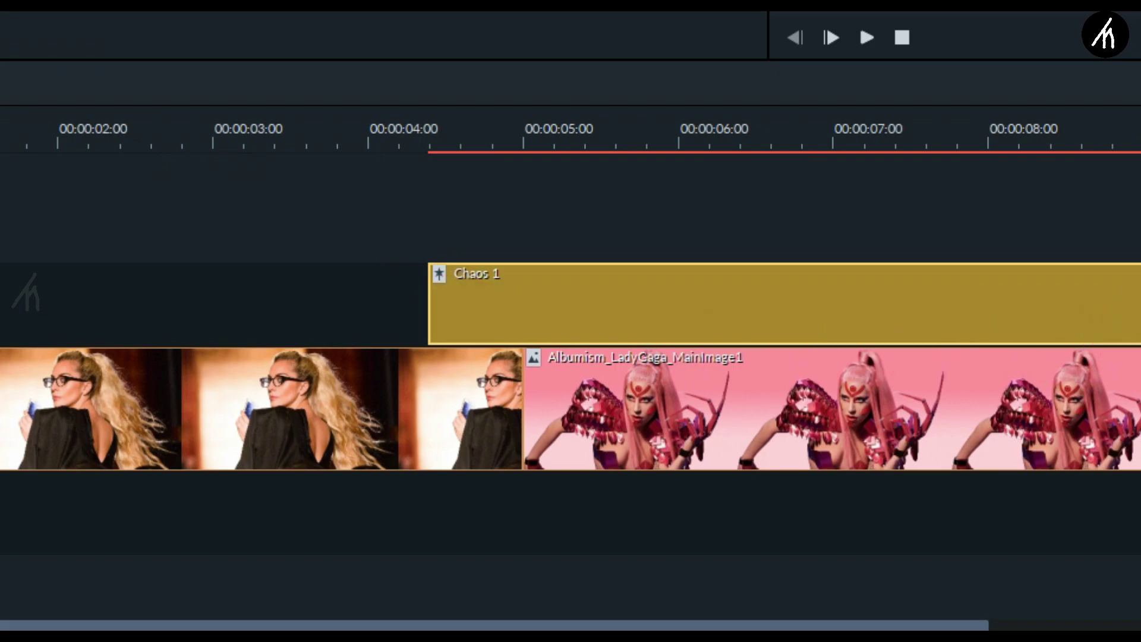
drag(1101, 344, 597, 340)
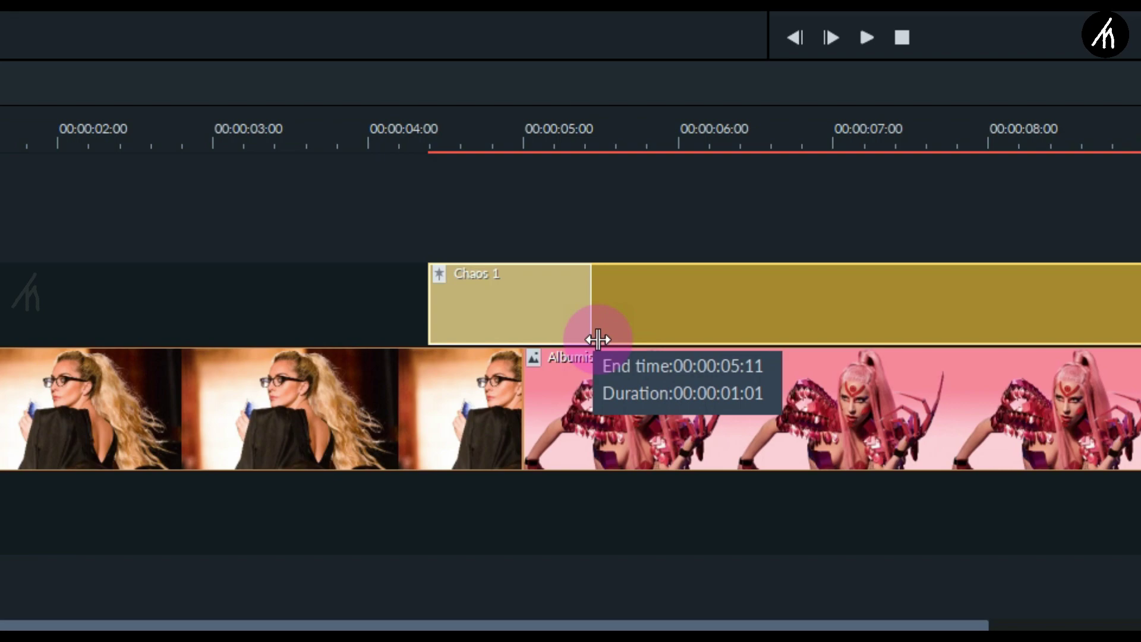
drag(598, 339, 597, 340)
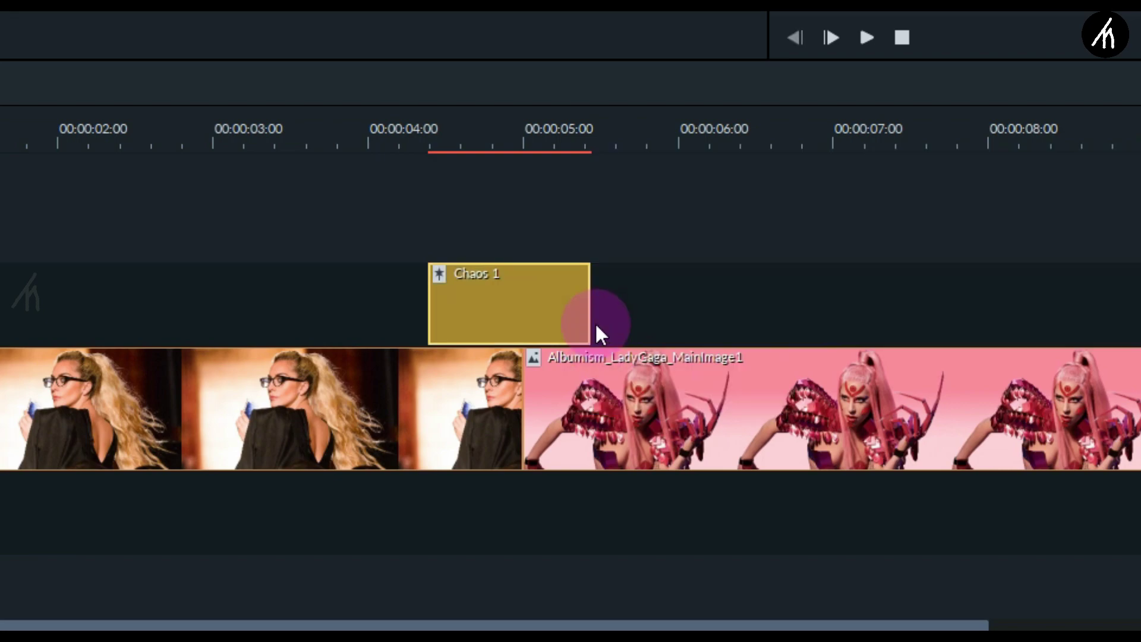
- Shift the Chaos 1 clip slightly later so it starts around 00:00:04:10 over the cut
click(513, 135)
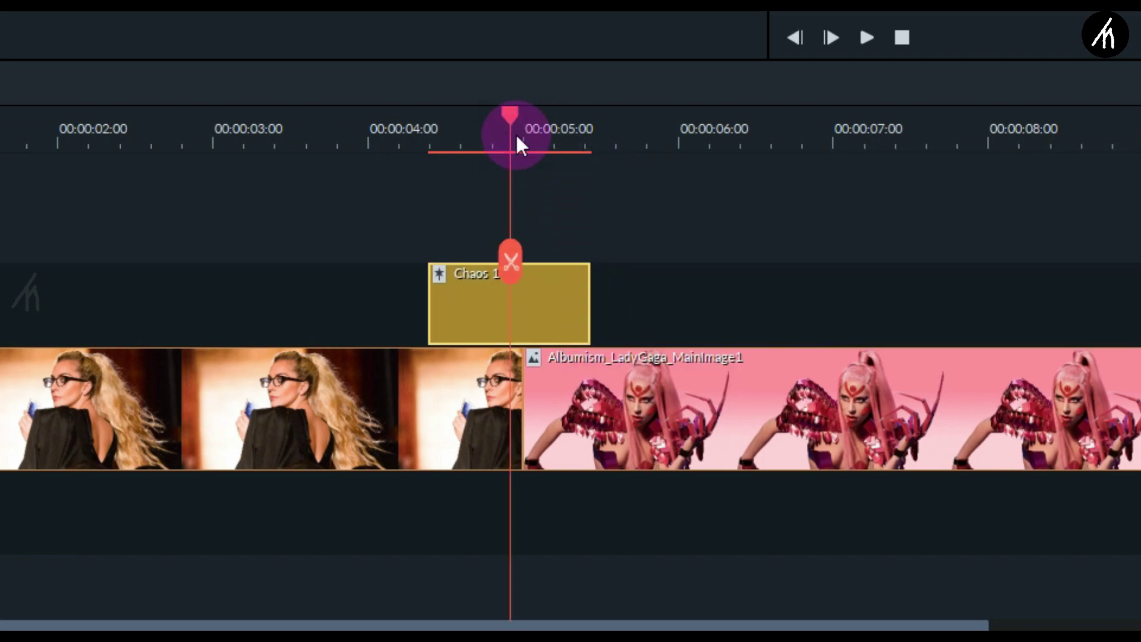
scroll(683, 122, up, 3)
scroll(738, 125, up, 1)
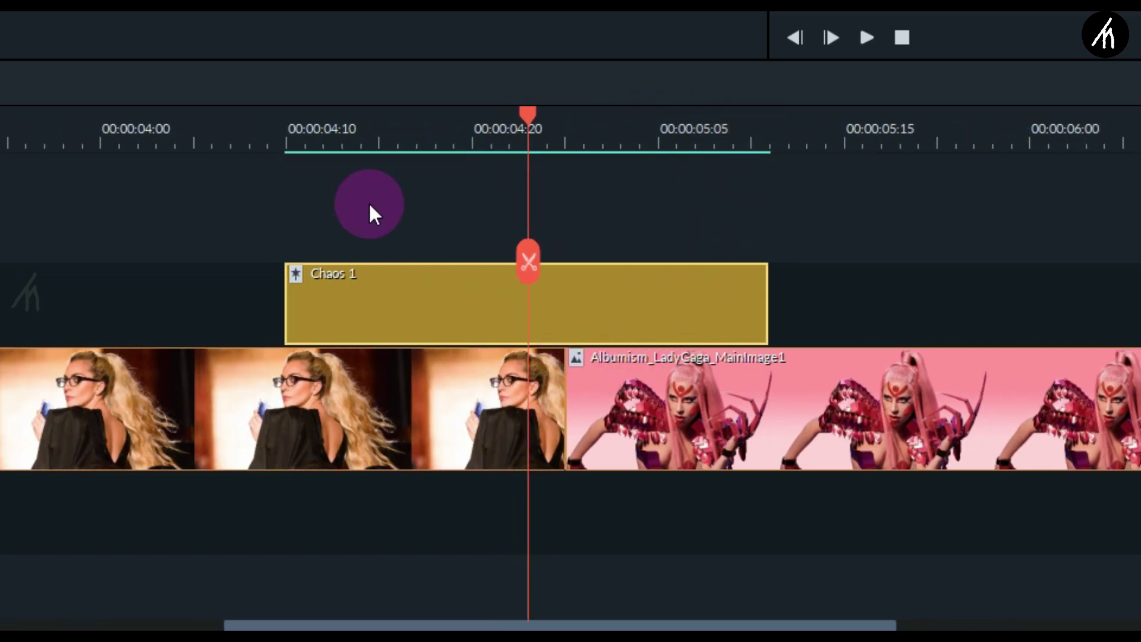
click(199, 132)
click(461, 283)
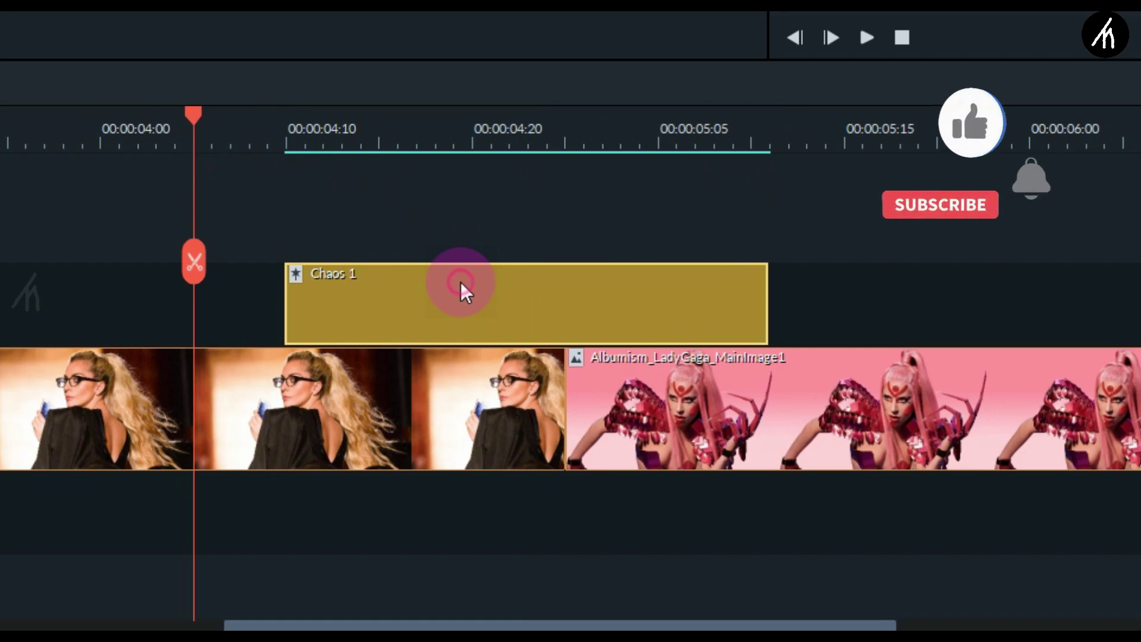
drag(461, 283, 516, 283)
click(859, 197)
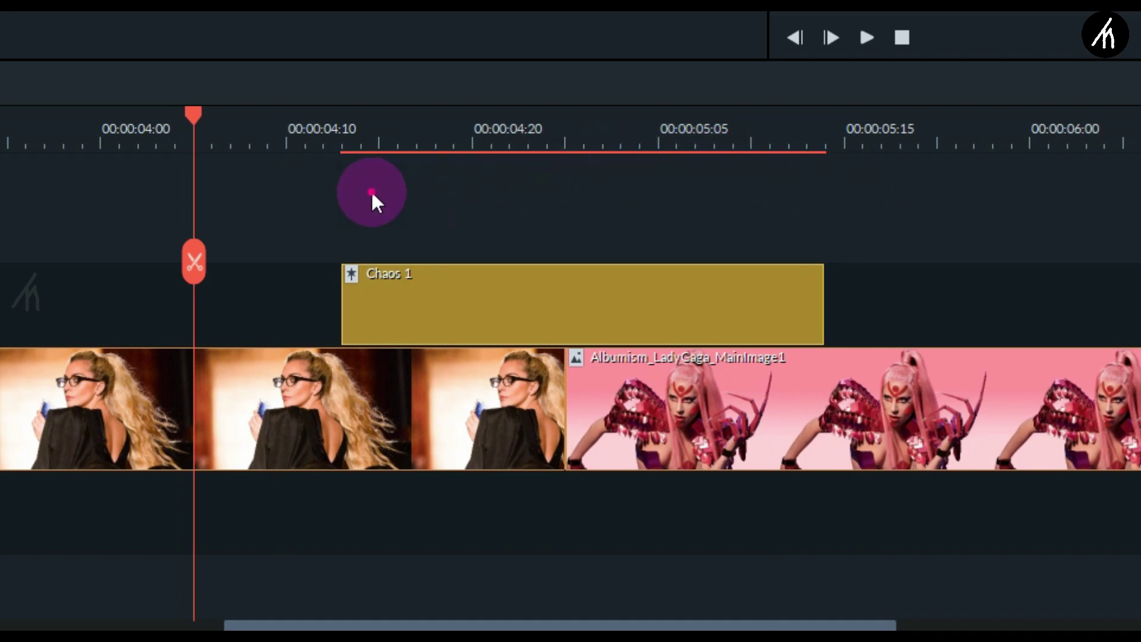
drag(372, 193, 433, 536)
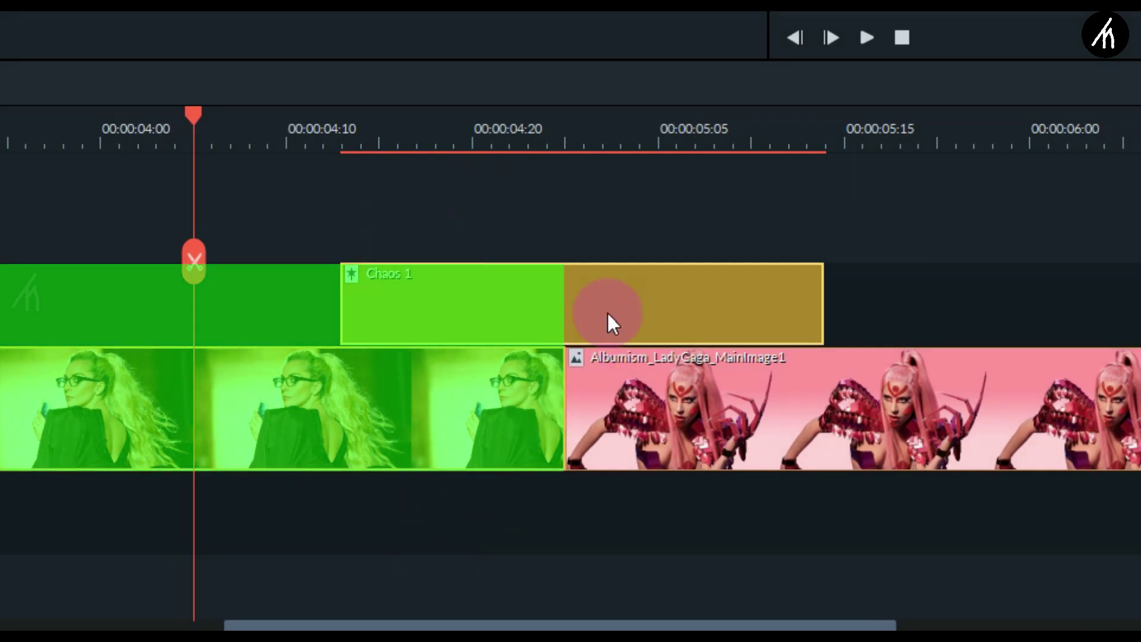
drag(654, 201, 733, 569)
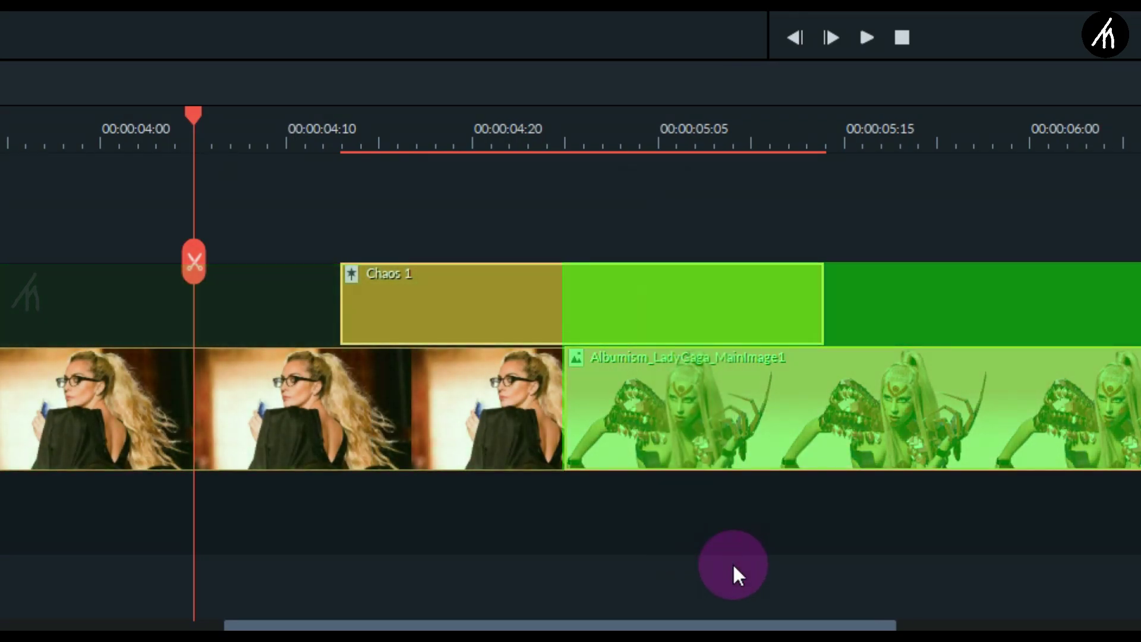
click(344, 149)
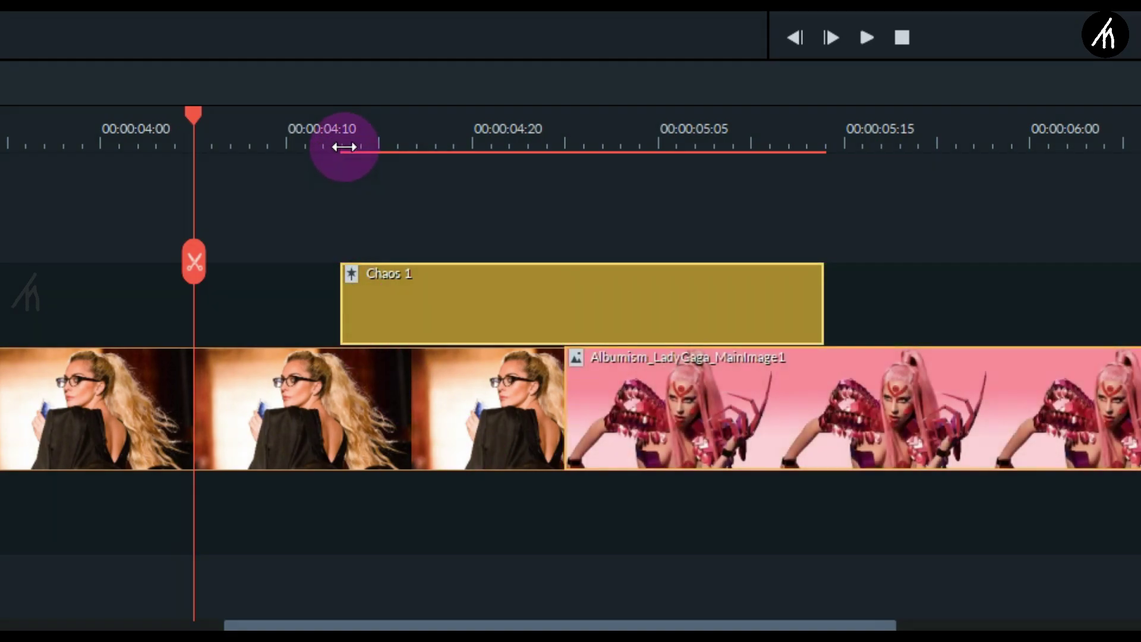
- Step frame by frame through the Chaos 1 effect, past the image cut to about 05:07
click(346, 138)
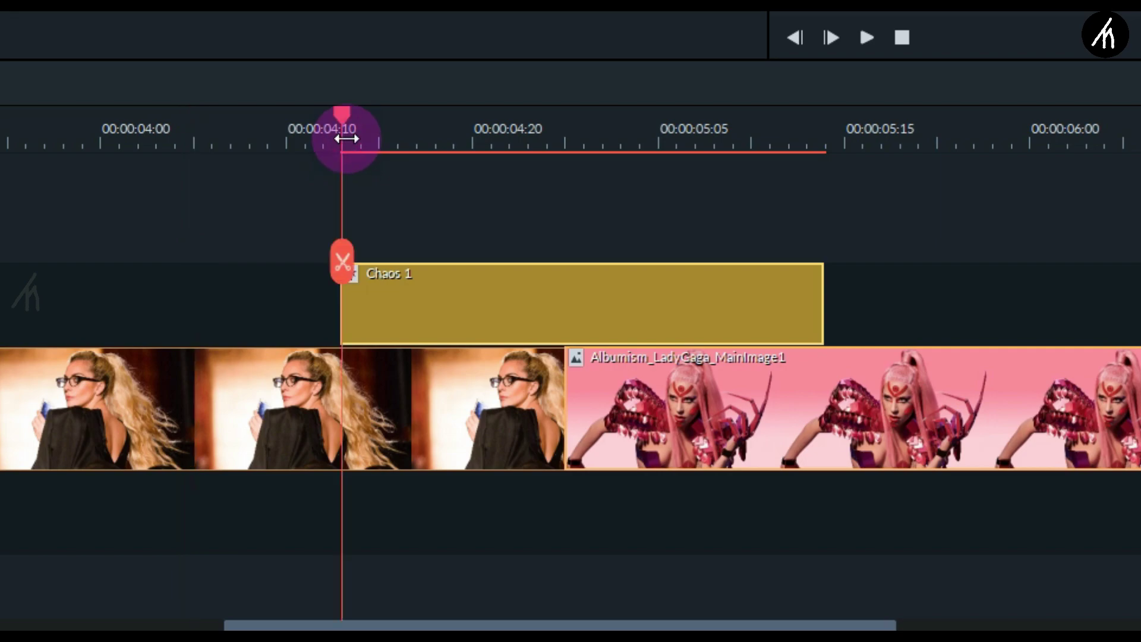
click(492, 236)
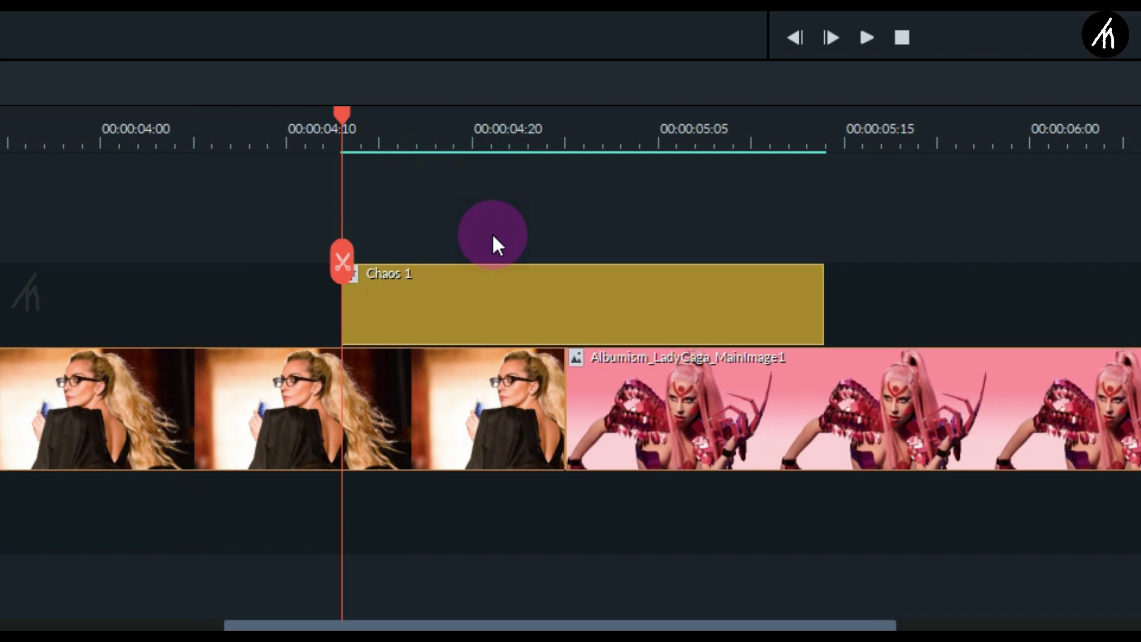
key(Right)
key(Right)
key(Right)
key(Right)
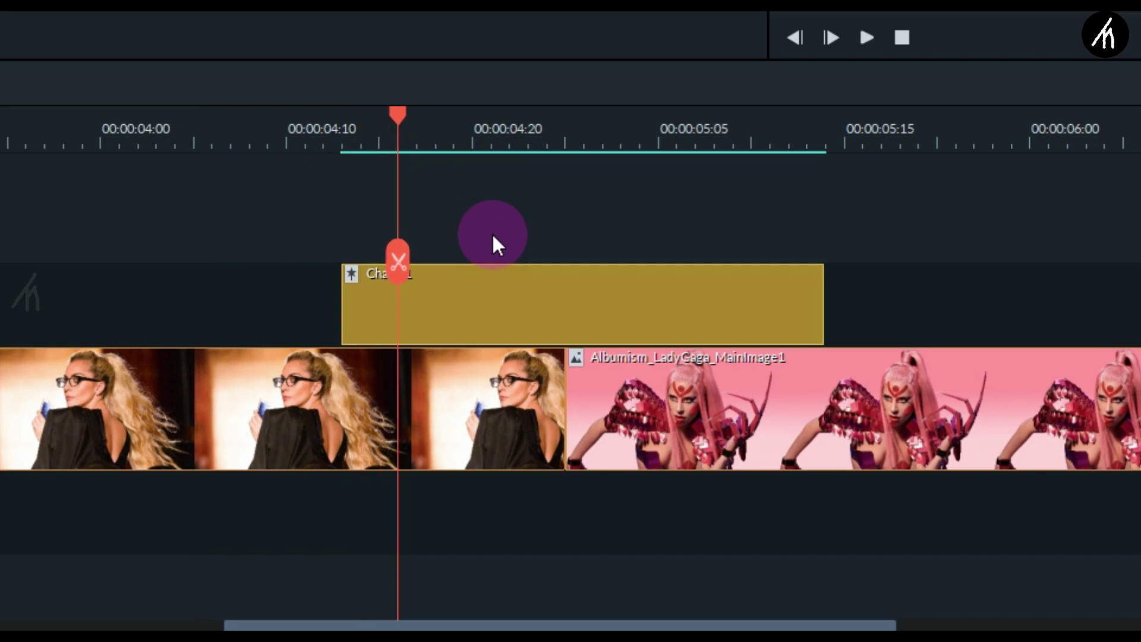
key(Right)
key(Right)
key(Right)
key(Right)
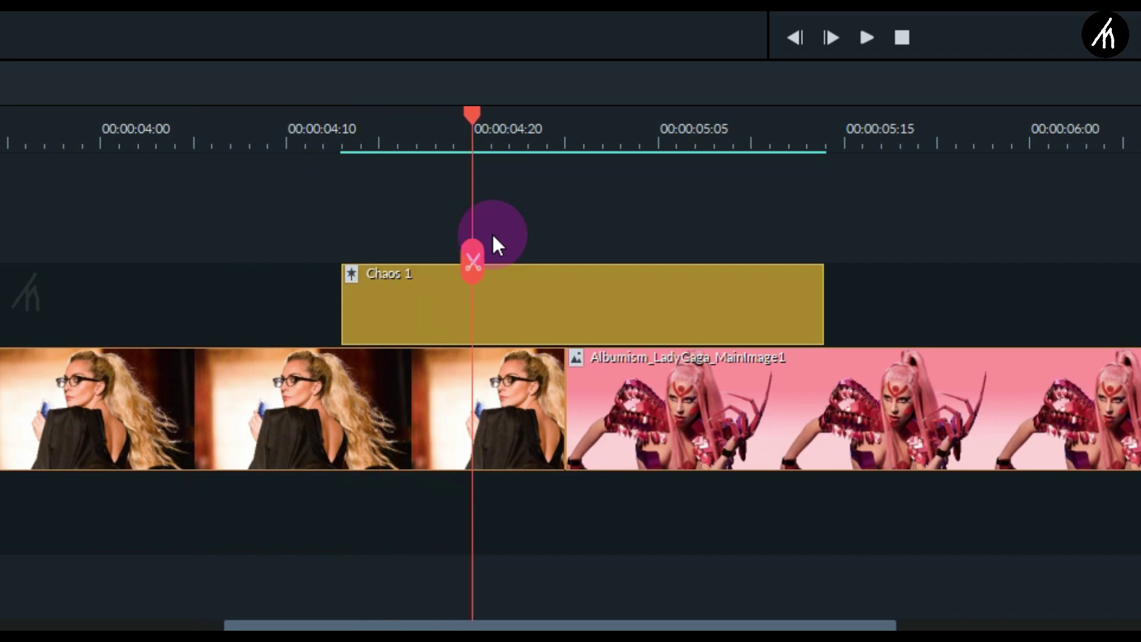
key(Right)
key(Right)
key(Right)
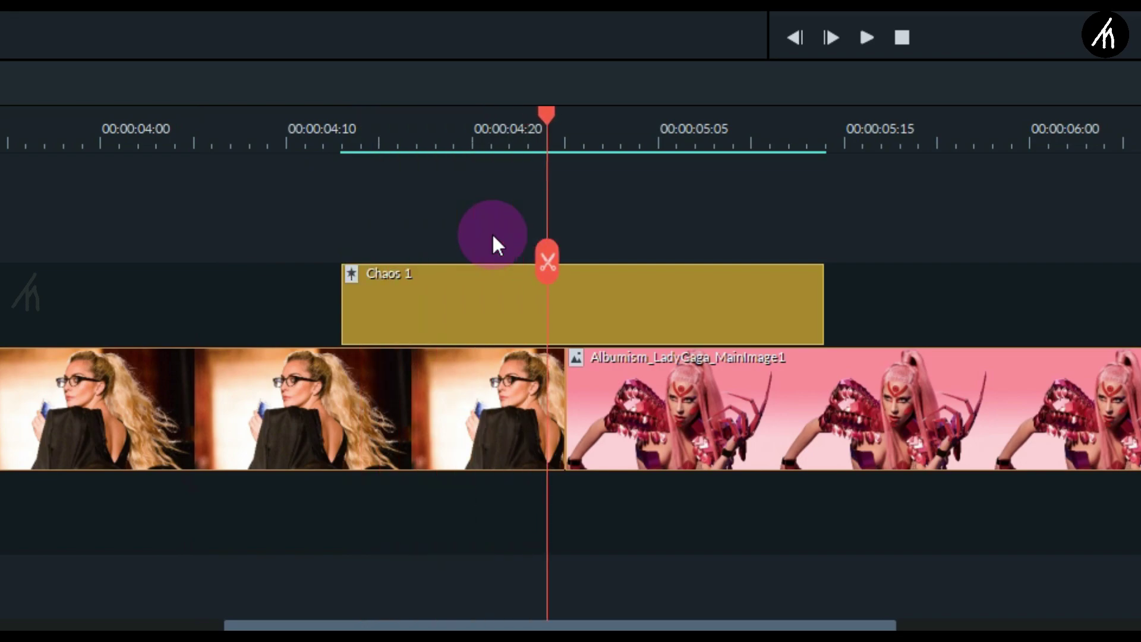
key(Right)
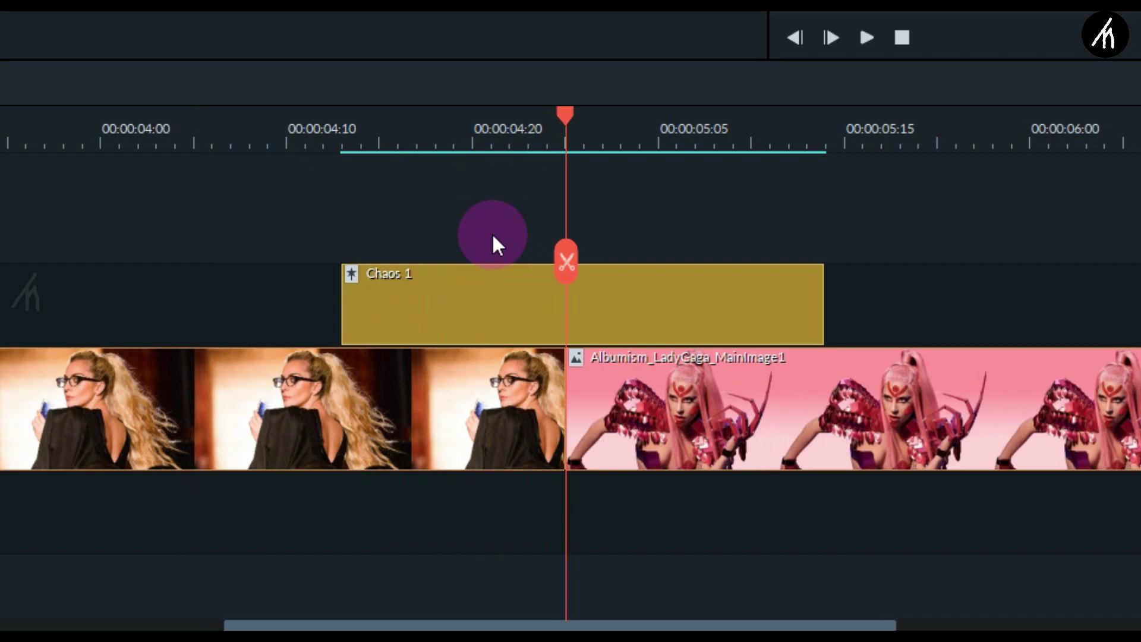
key(Right)
key(Right)
key(Right)
key(Right)
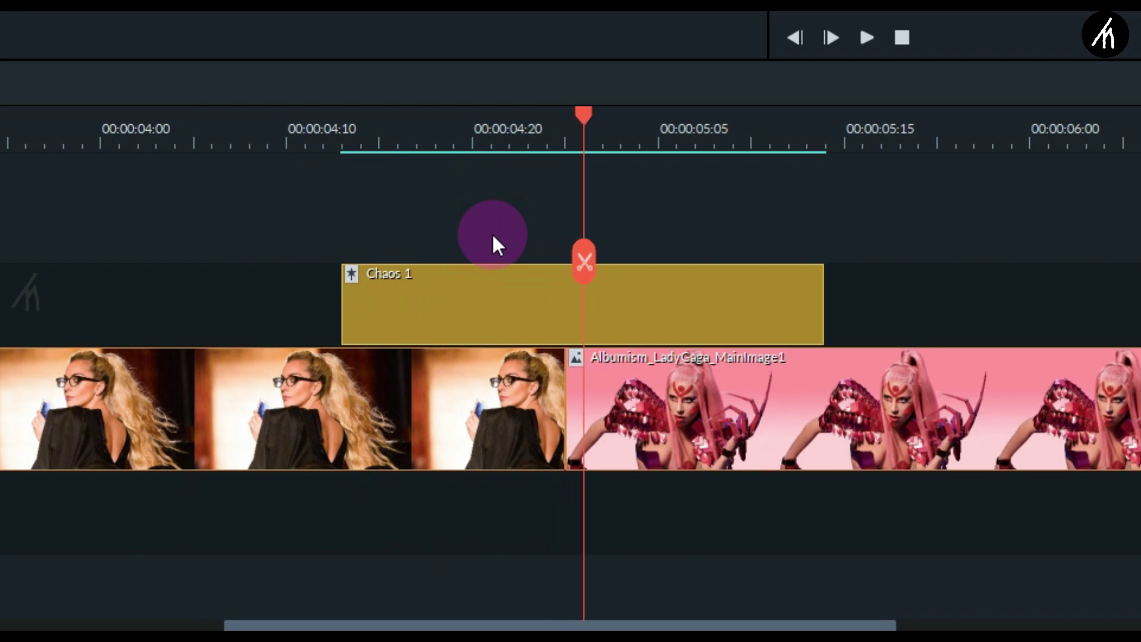
key(Right)
key(Right)
key(Right)
key(Right)
key(Right)
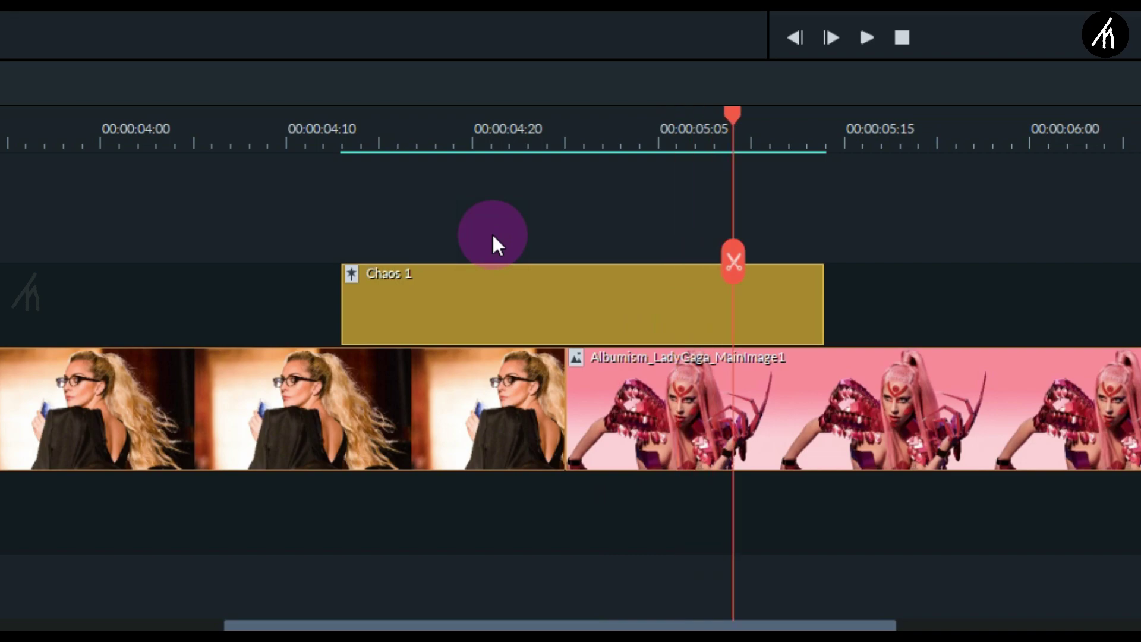
key(Right)
key(Right)
key(Right)
key(Right)
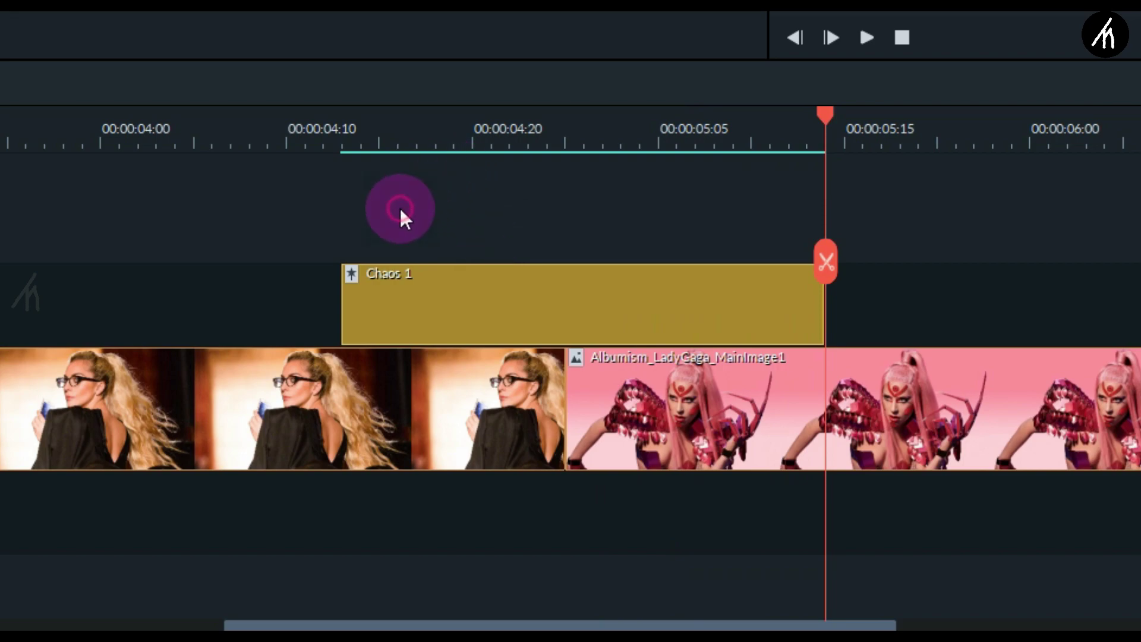
- Move Chaos 1 left to start at 00:00:04:10 and play the timeline from there
drag(399, 206, 480, 540)
drag(721, 202, 774, 583)
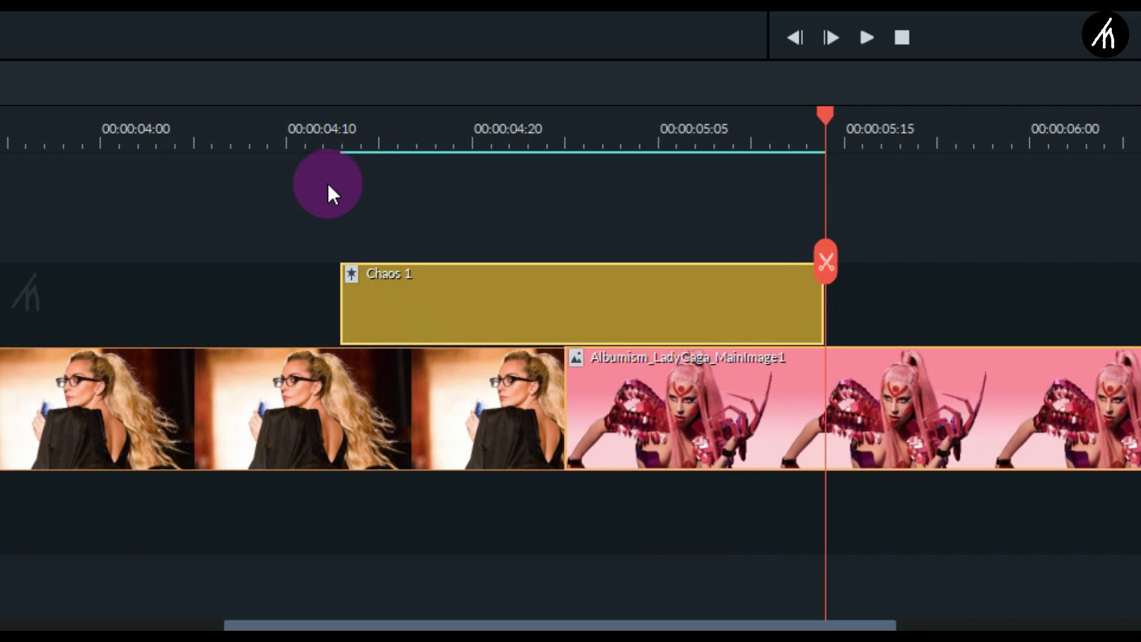
click(326, 145)
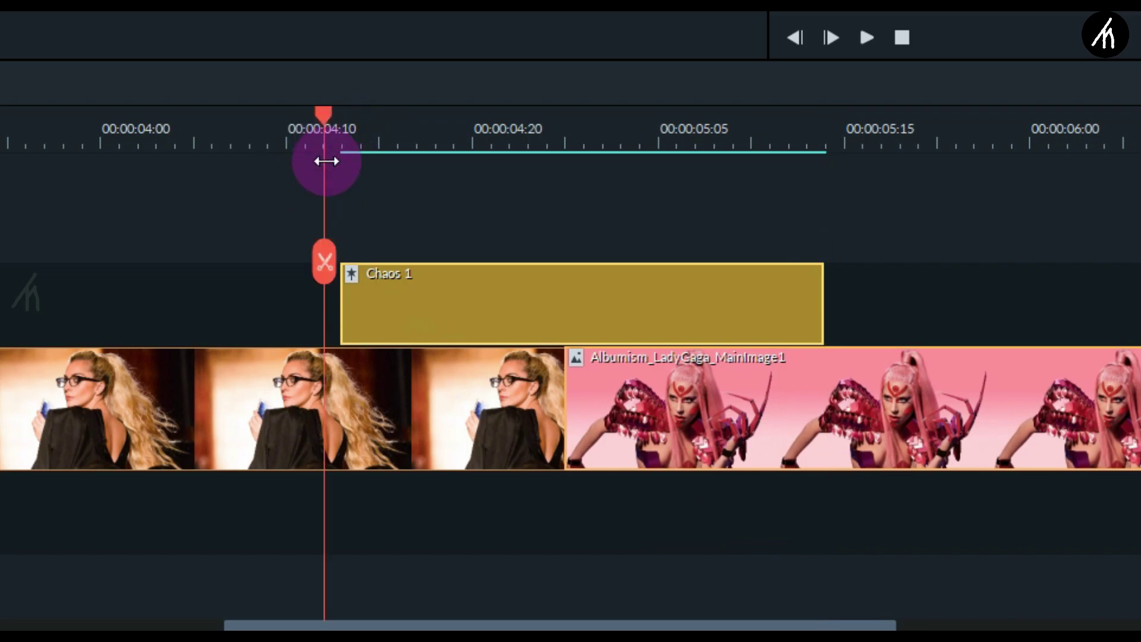
drag(461, 289, 626, 199)
drag(543, 321, 508, 321)
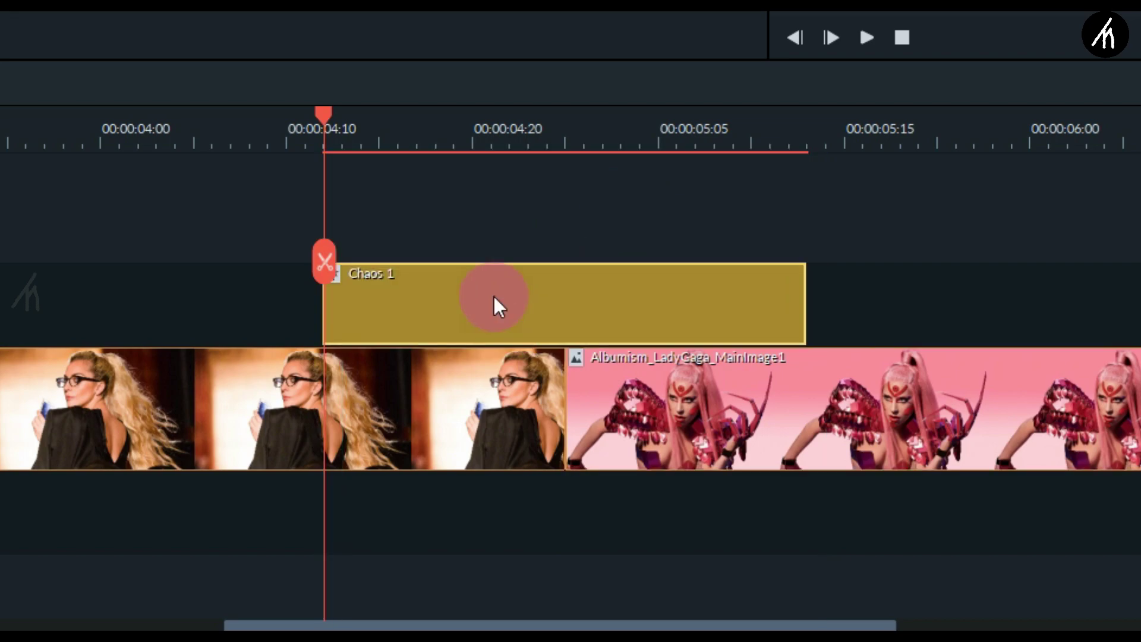
click(1021, 205)
key(space)
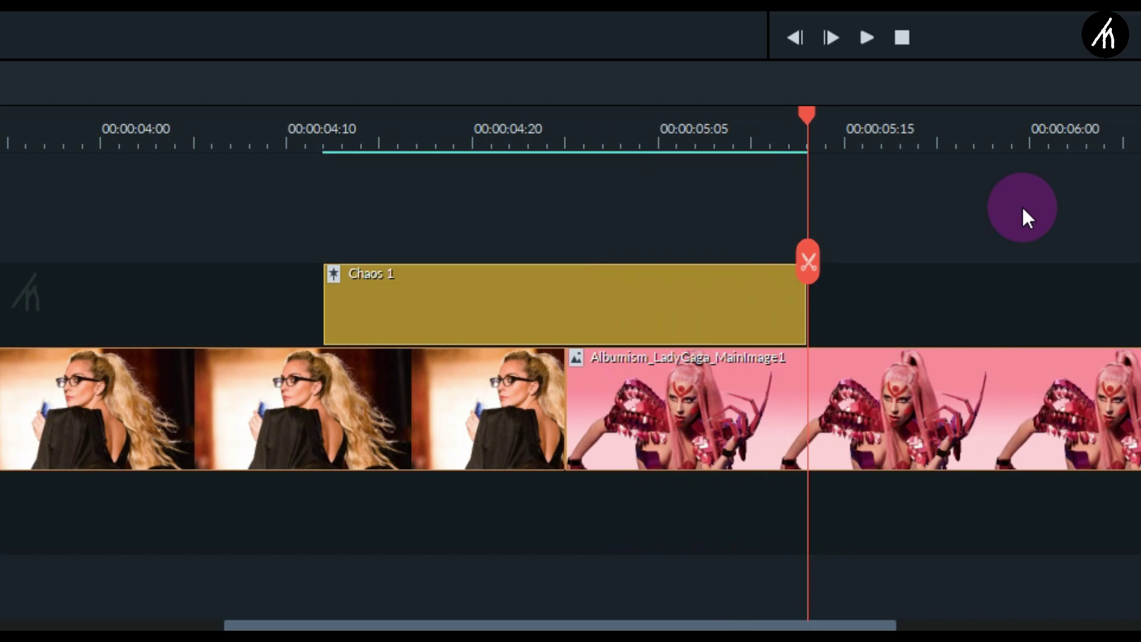
click(566, 142)
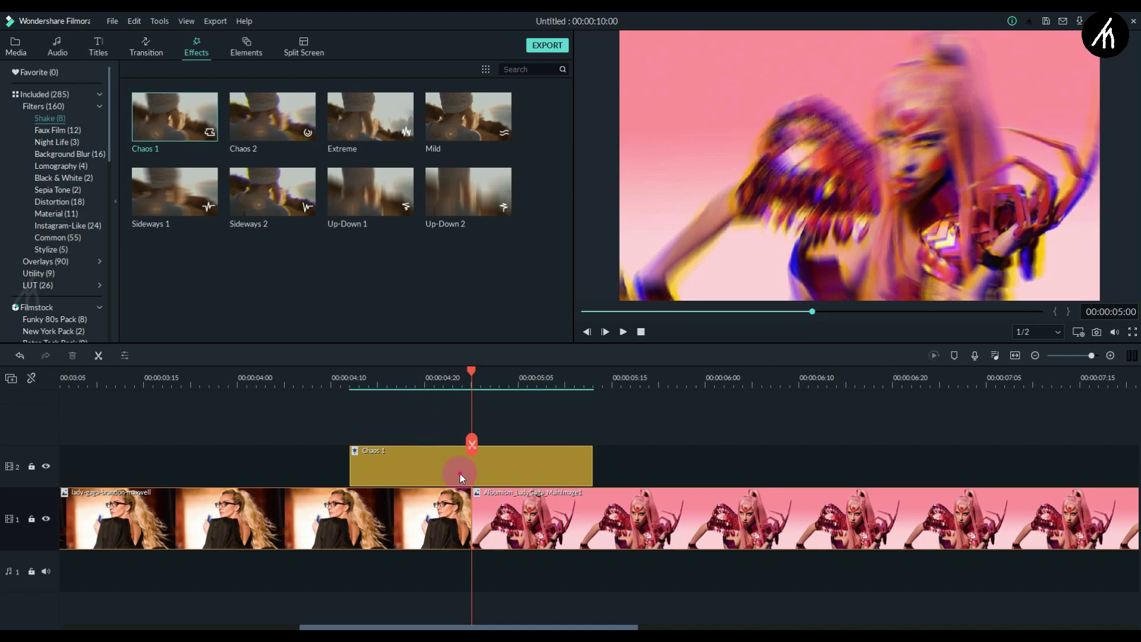
- Set Chaos 1 to RGB Separate off, Frequency 1.00, Position X/Y 0.00, Position Z 180.00
double_click(461, 475)
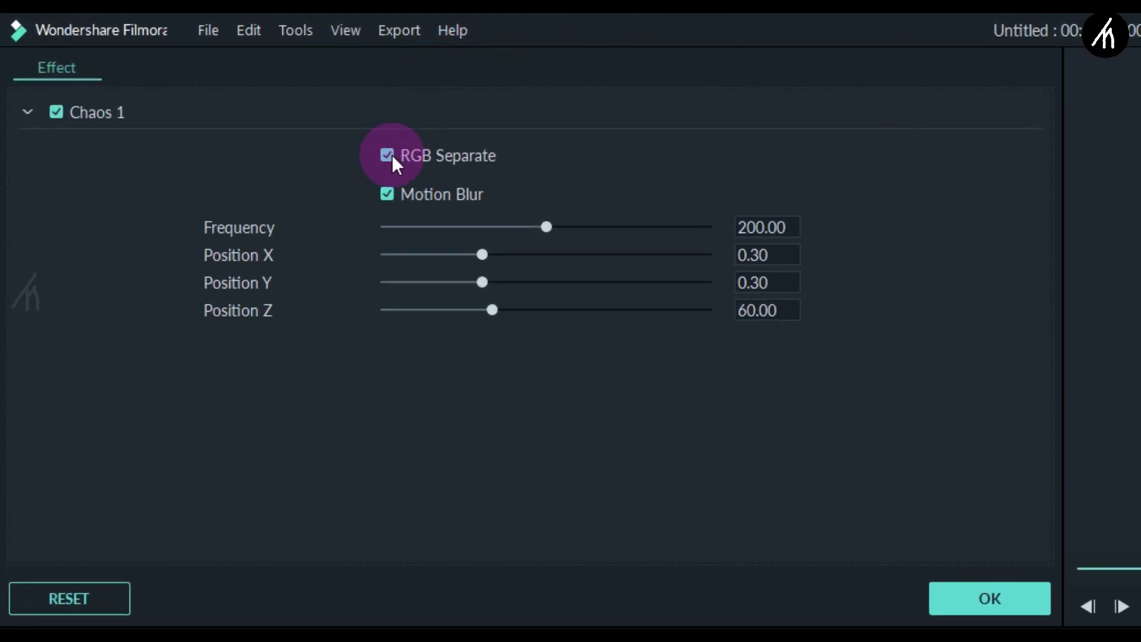
click(392, 158)
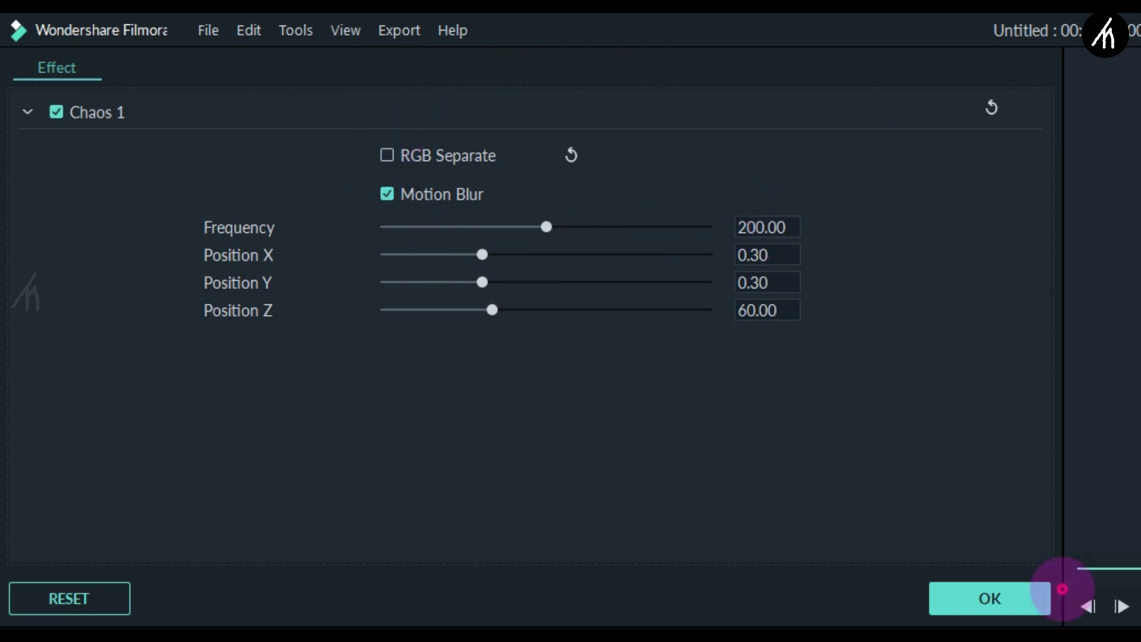
click(772, 230)
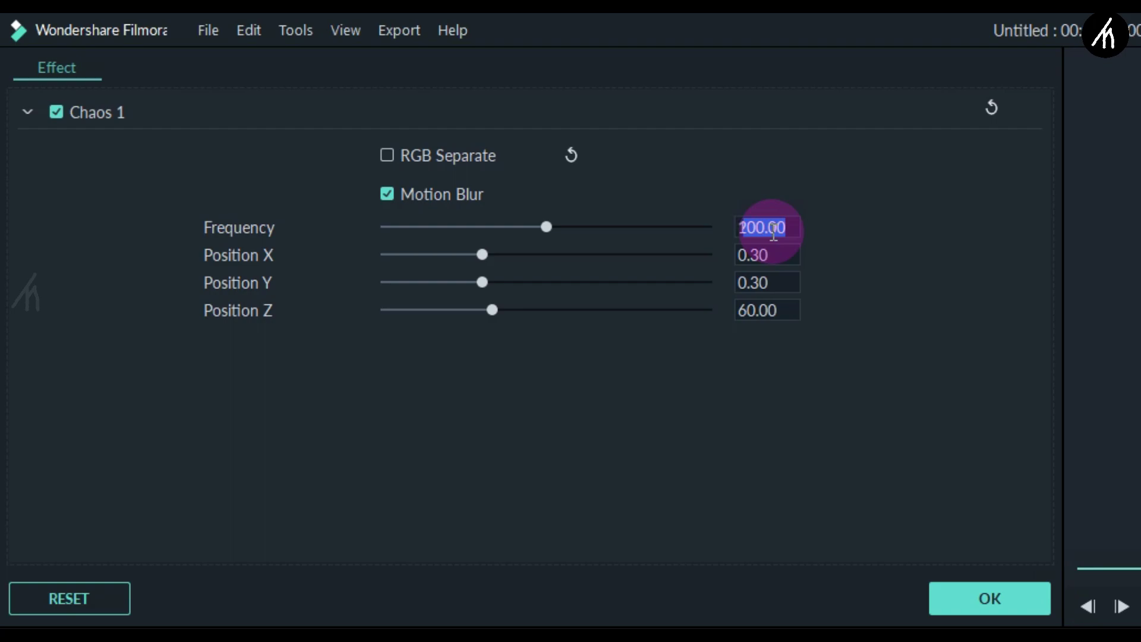
text(1)
key(Return)
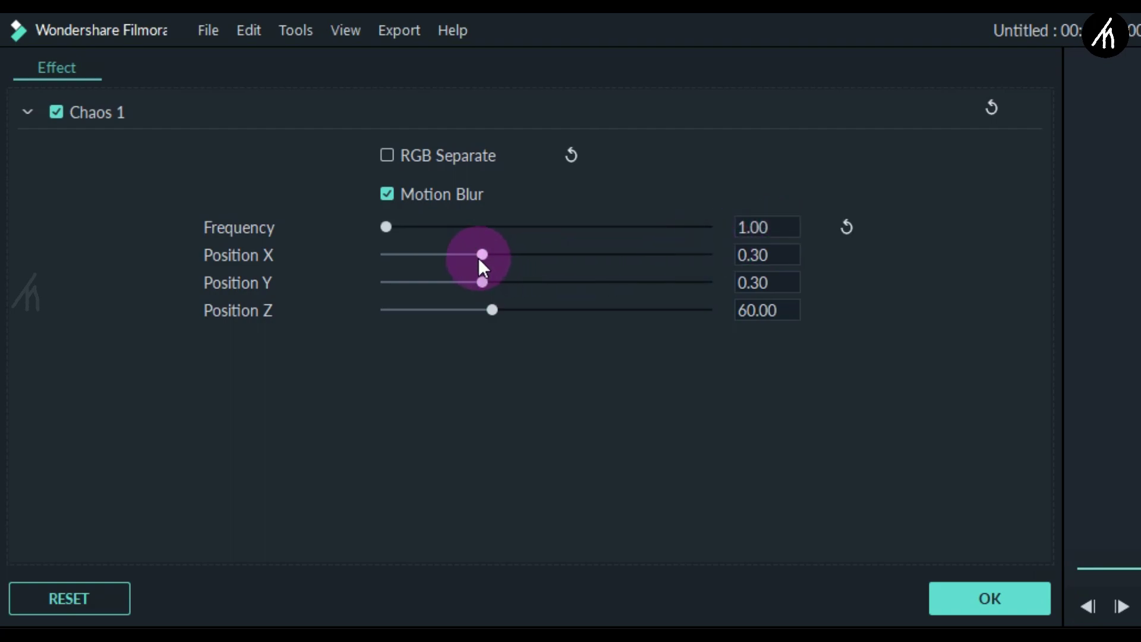
drag(481, 255, 295, 288)
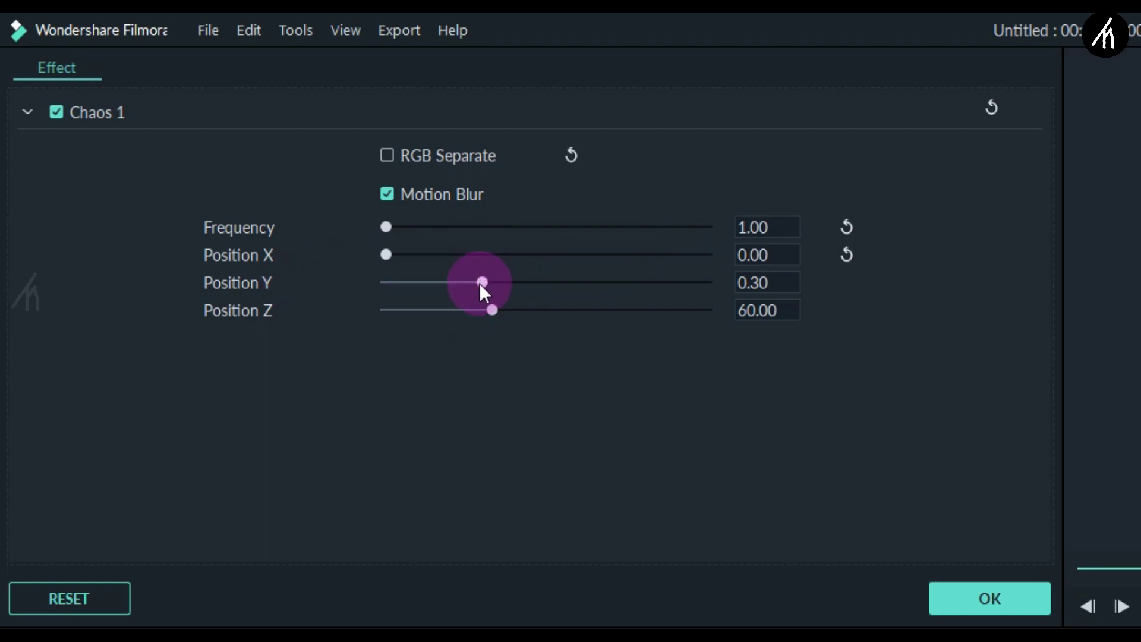
drag(480, 283, 256, 305)
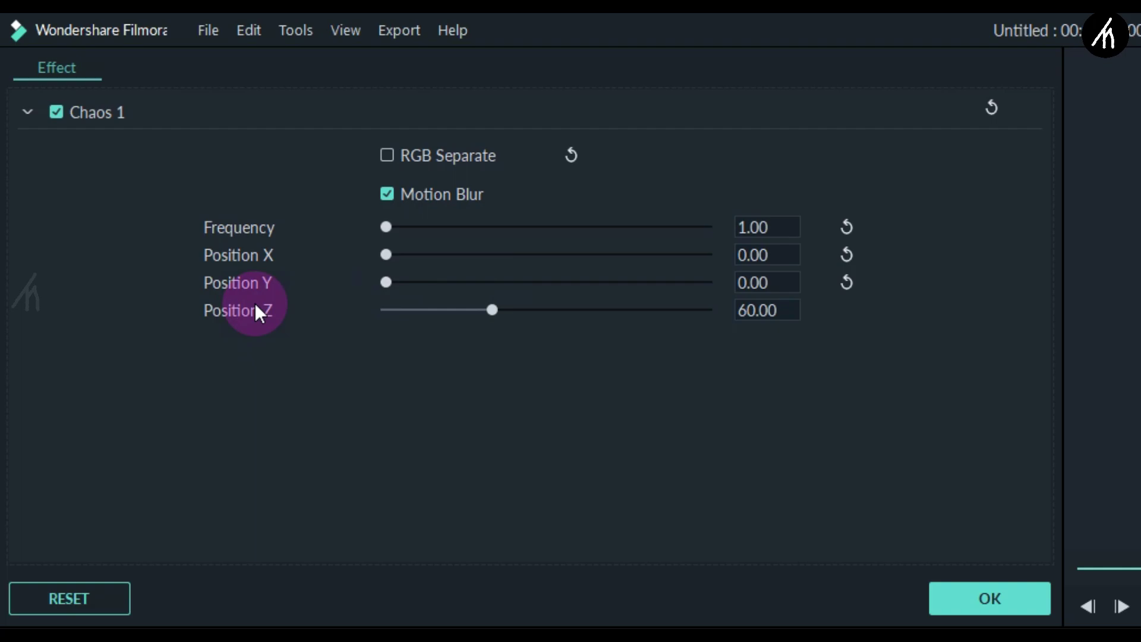
drag(498, 309, 889, 307)
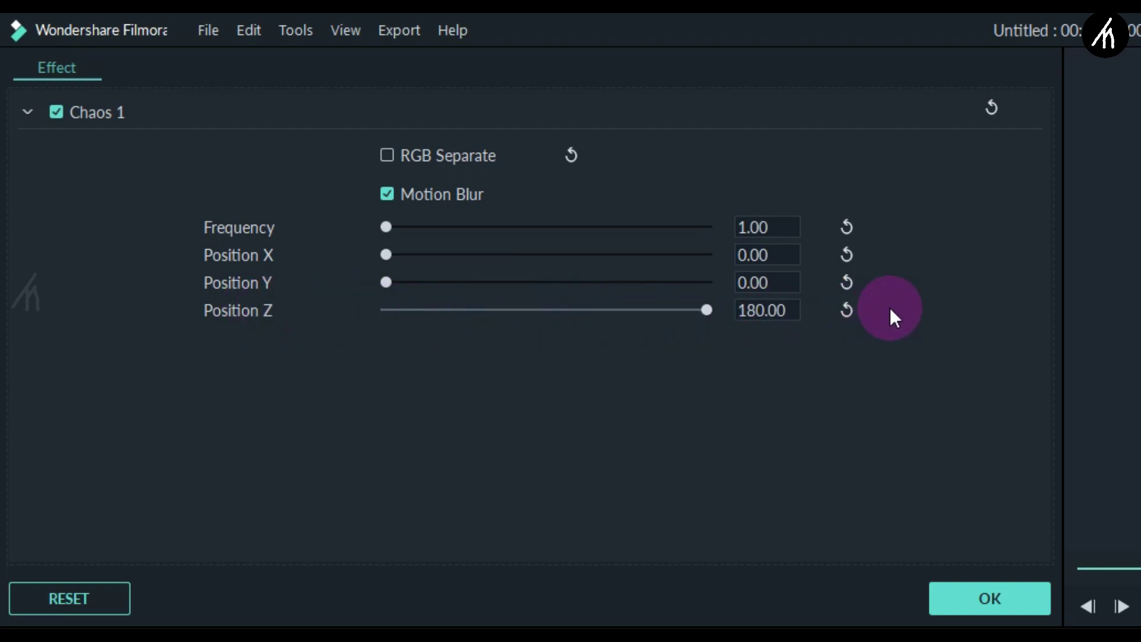
click(987, 597)
click(255, 379)
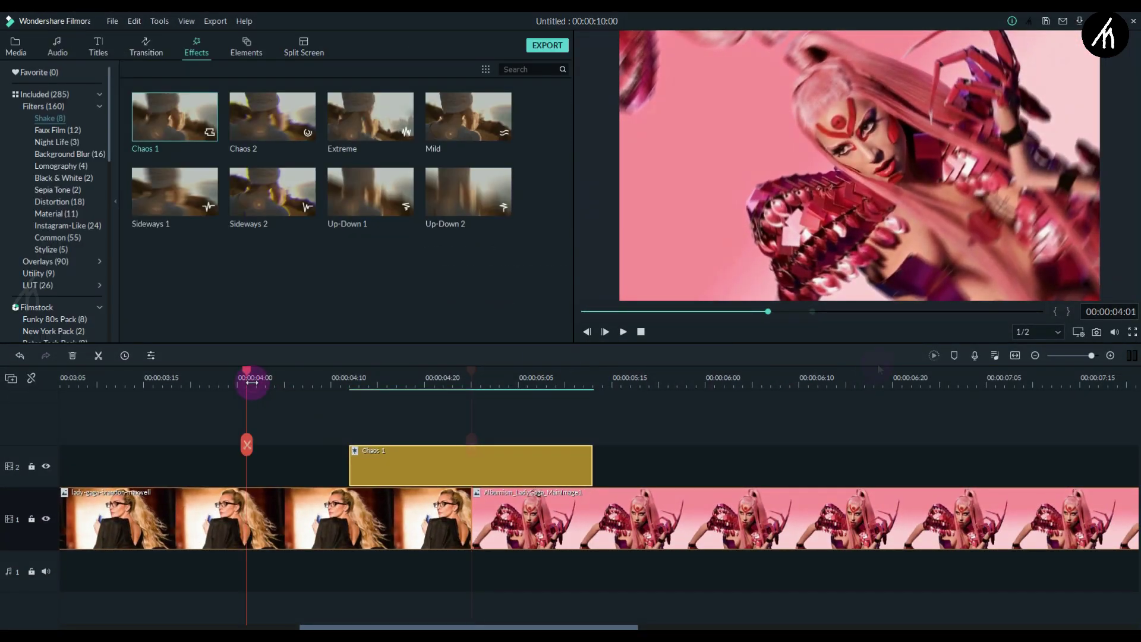
key(space)
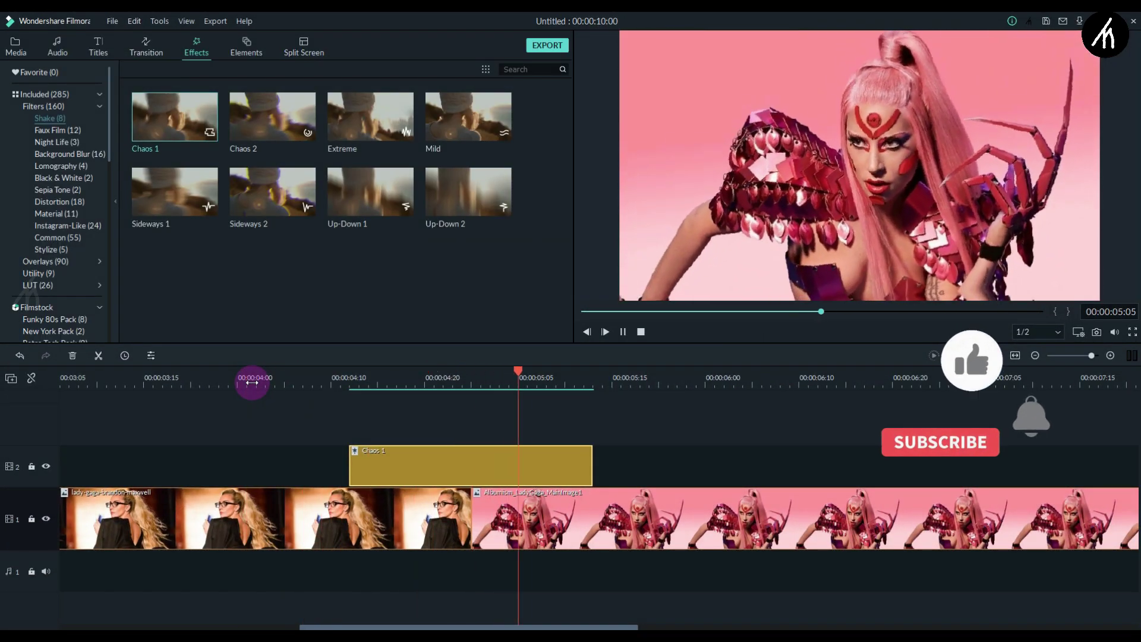
click(252, 381)
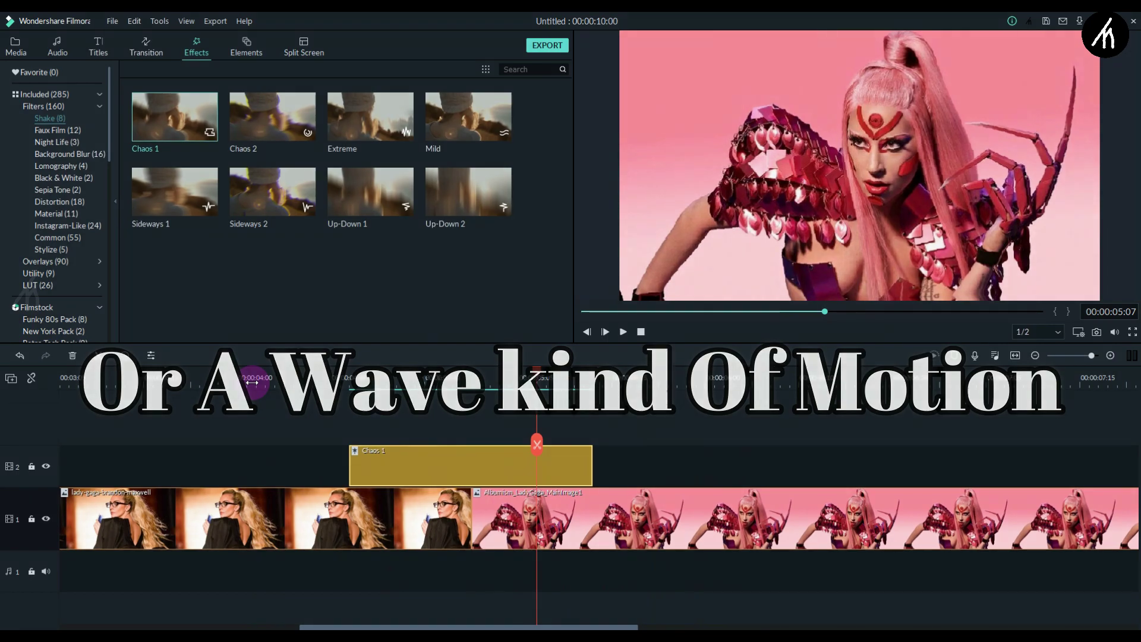
- Flip the Albumism_LadyGaga_MainImage1 clip horizontally in its Transform settings
click(619, 526)
double_click(628, 526)
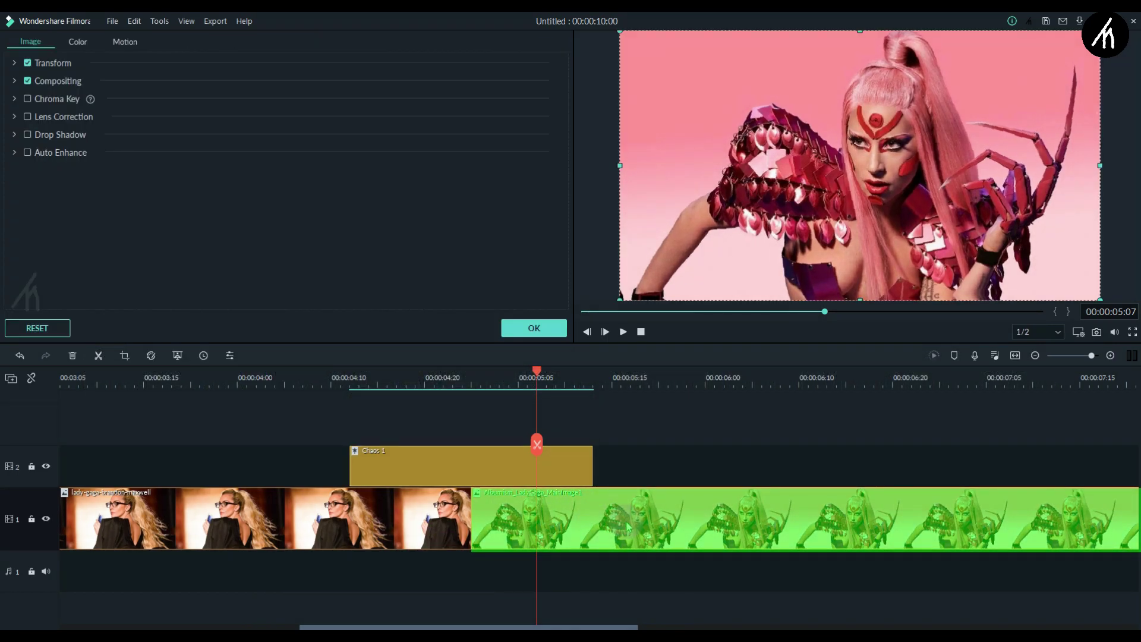
click(13, 65)
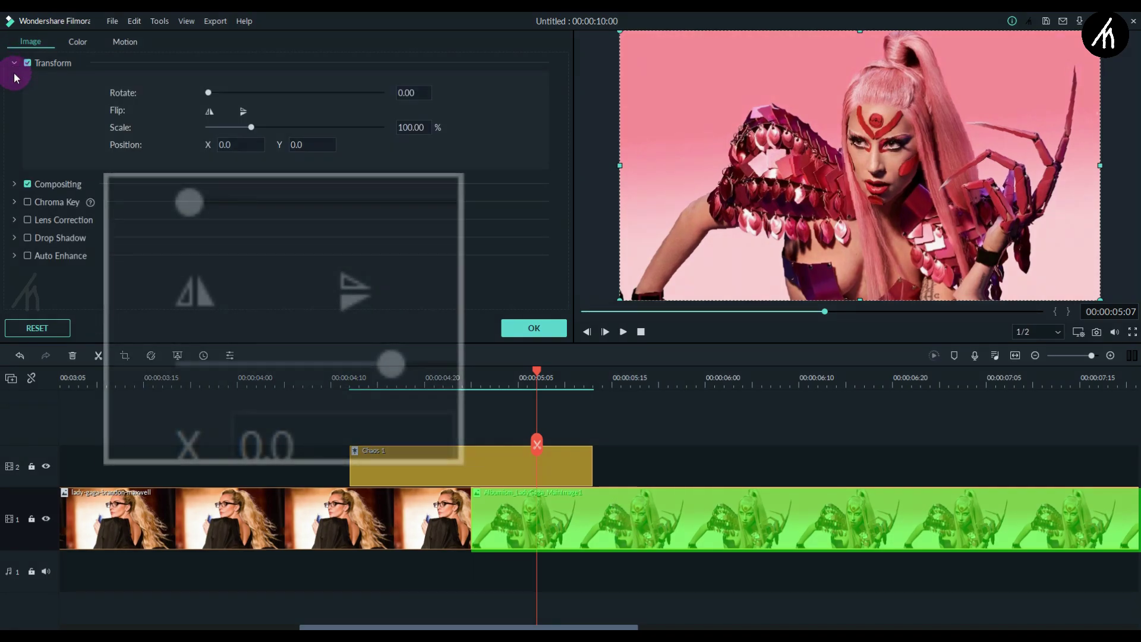
click(209, 110)
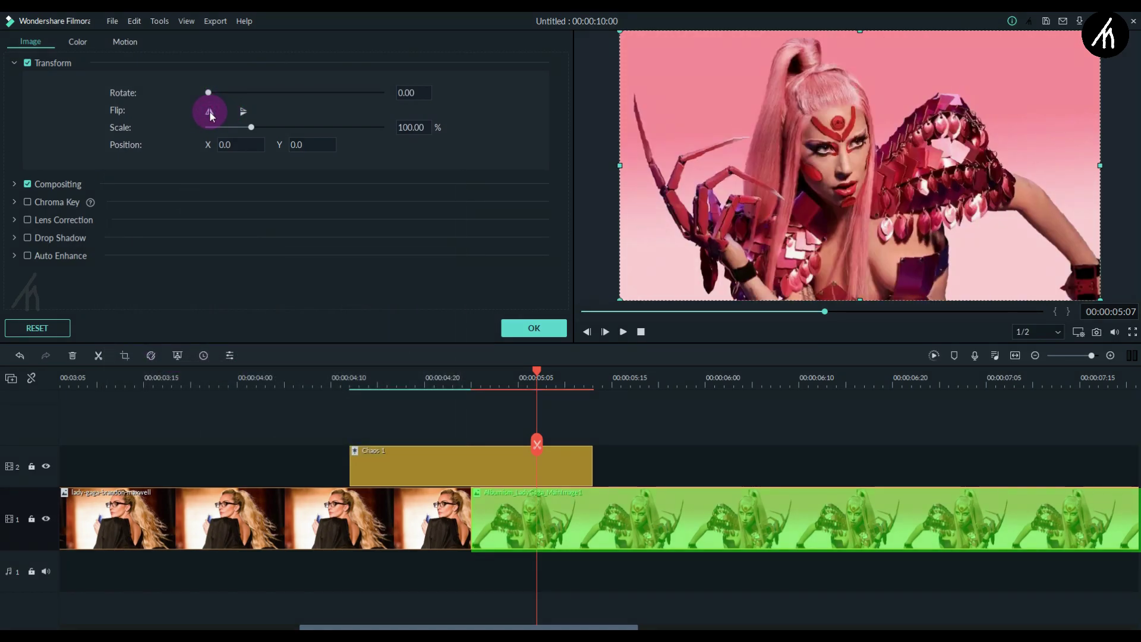
click(538, 328)
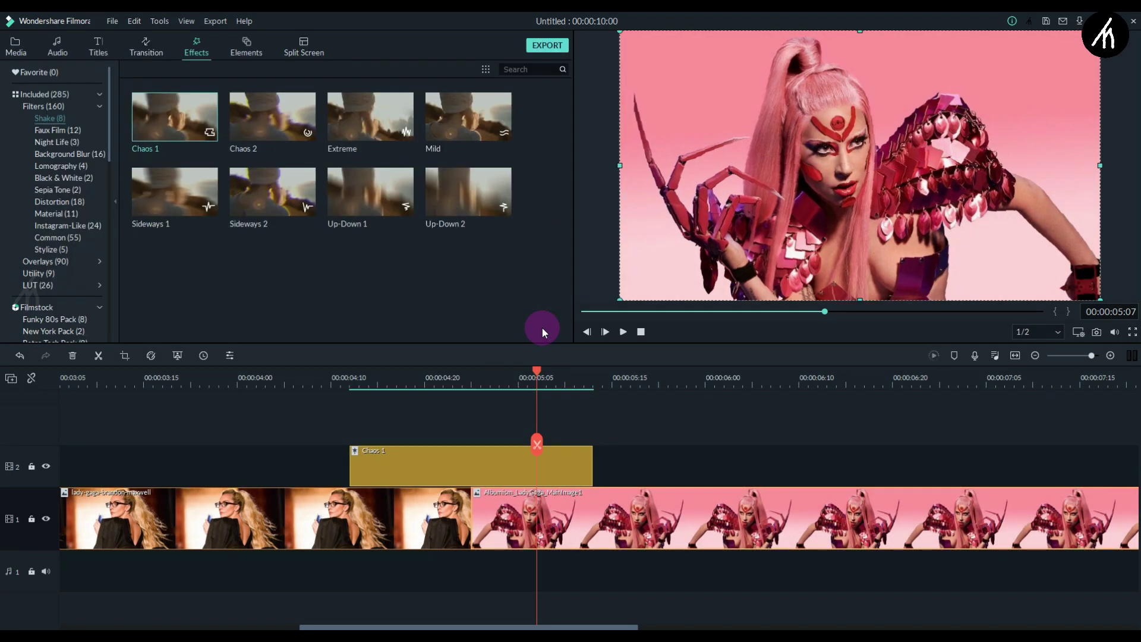
- Export the project at 60 fps as My Video and play it from the media library
click(547, 46)
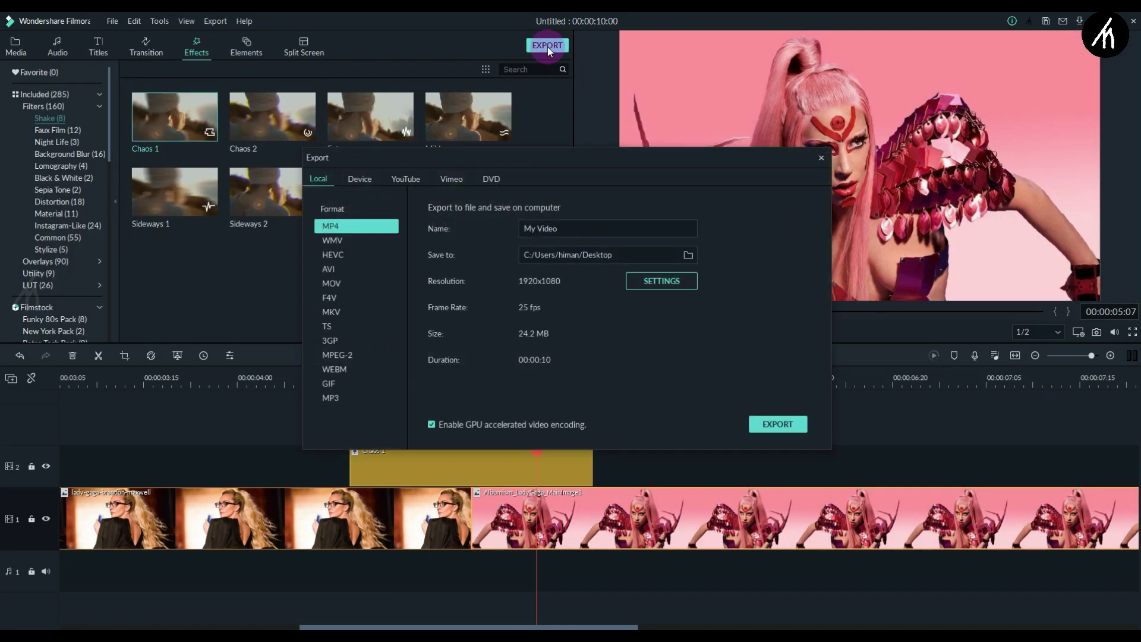
click(677, 283)
click(631, 264)
click(564, 372)
click(585, 467)
click(788, 428)
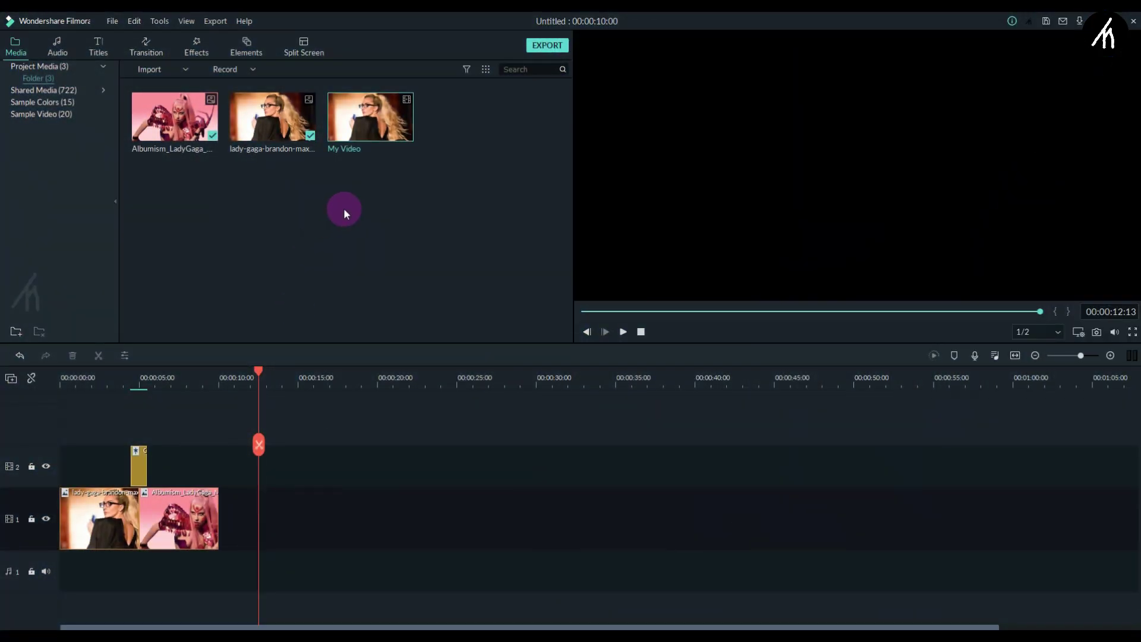
click(343, 208)
double_click(380, 135)
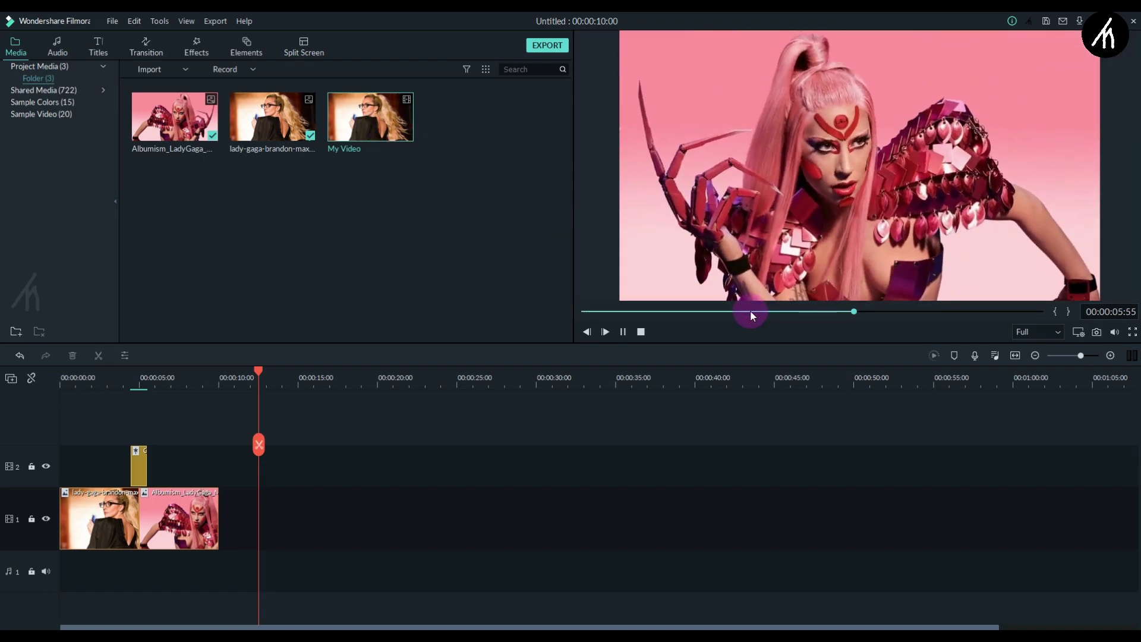
- Drag the exported My Video onto track 1 after the two image clips
click(750, 310)
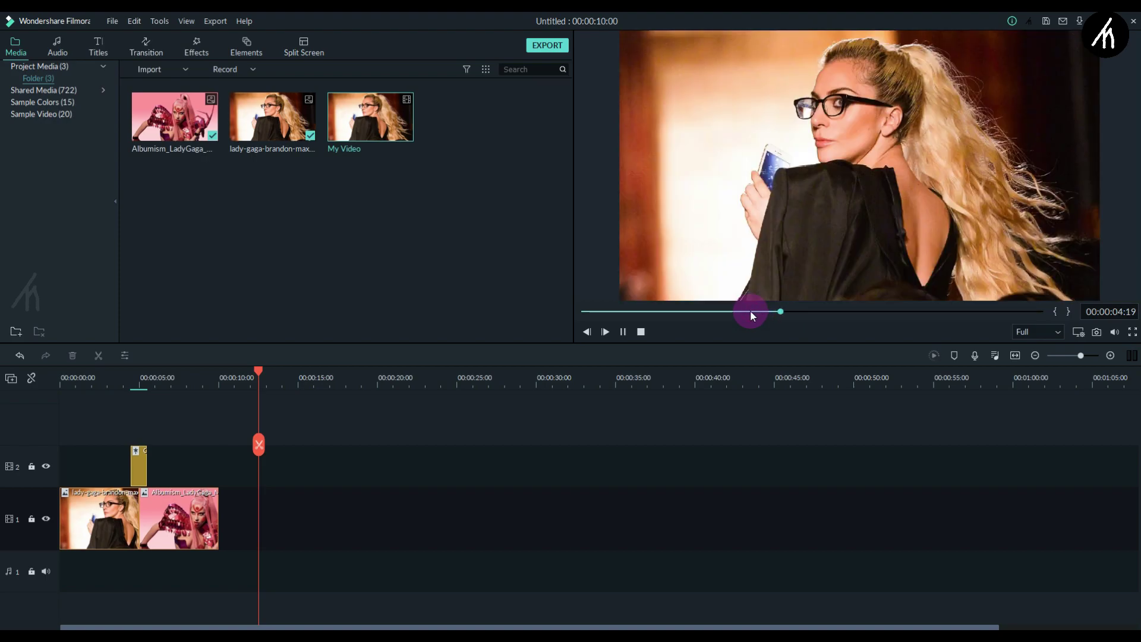
key(space)
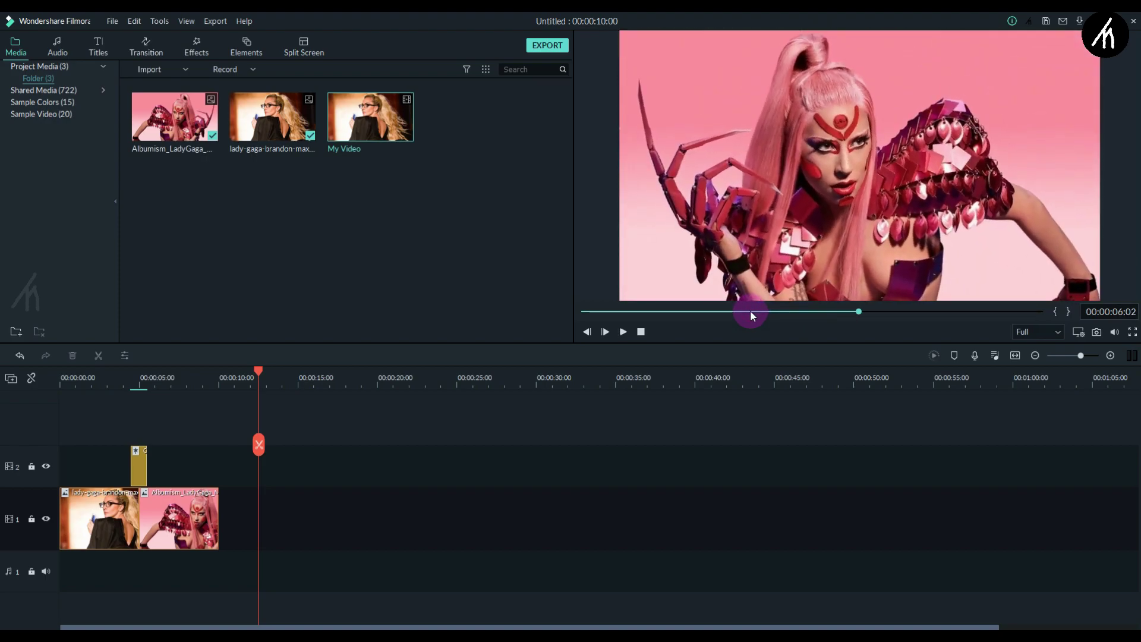
mouse_move(376, 137)
drag(395, 130, 262, 508)
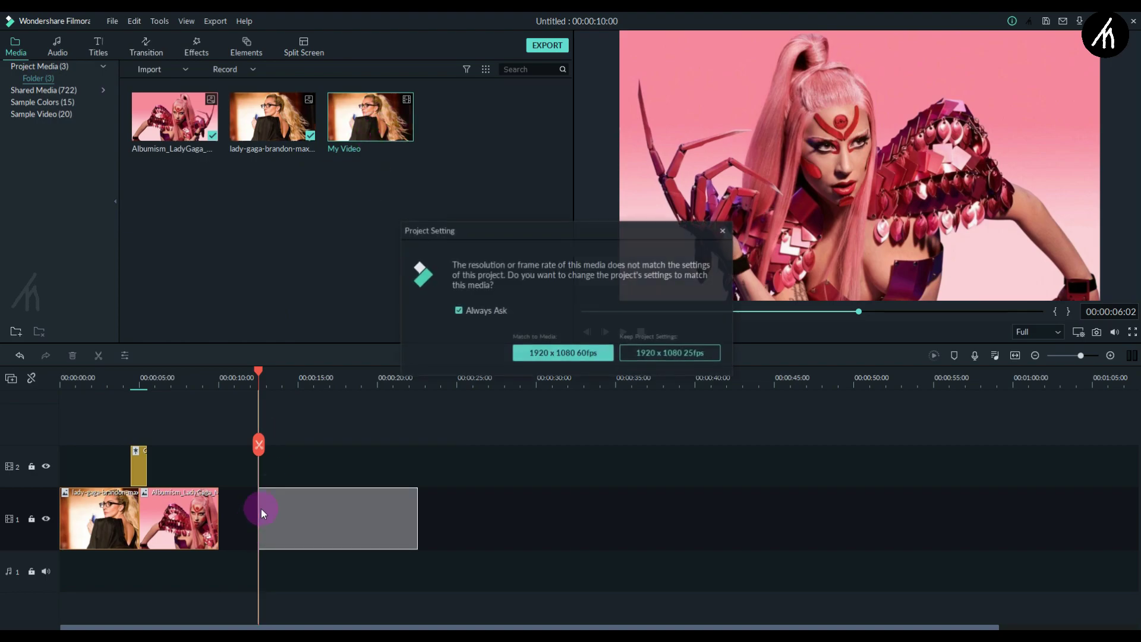
- Keep the project at 1920 x 1080 25fps and zoom the timeline in around 12–16 s
click(669, 356)
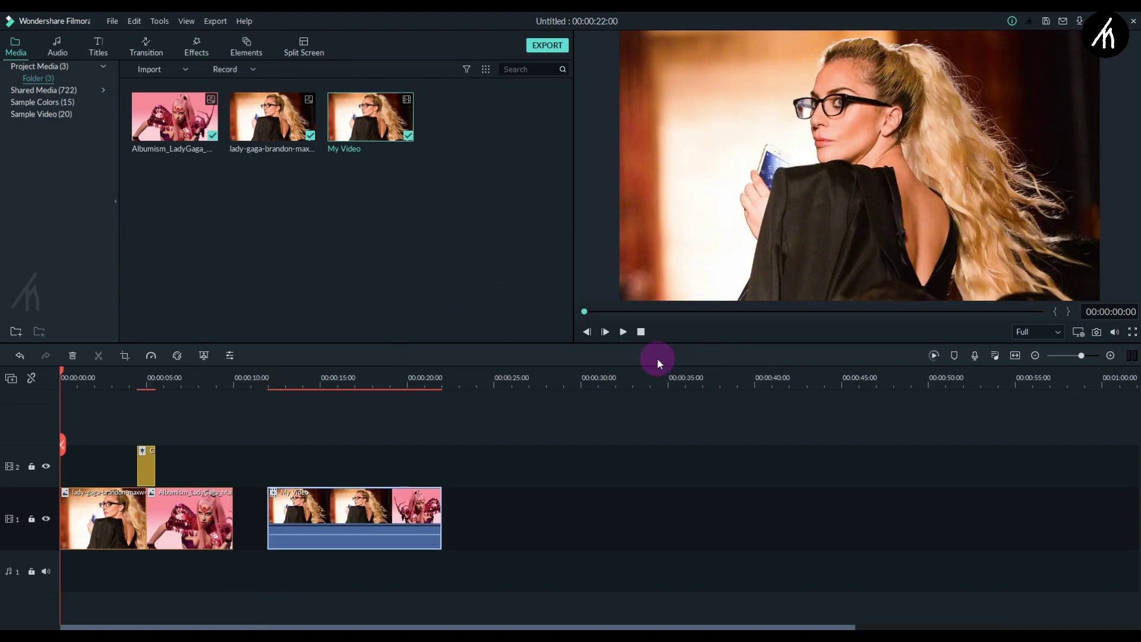
click(270, 377)
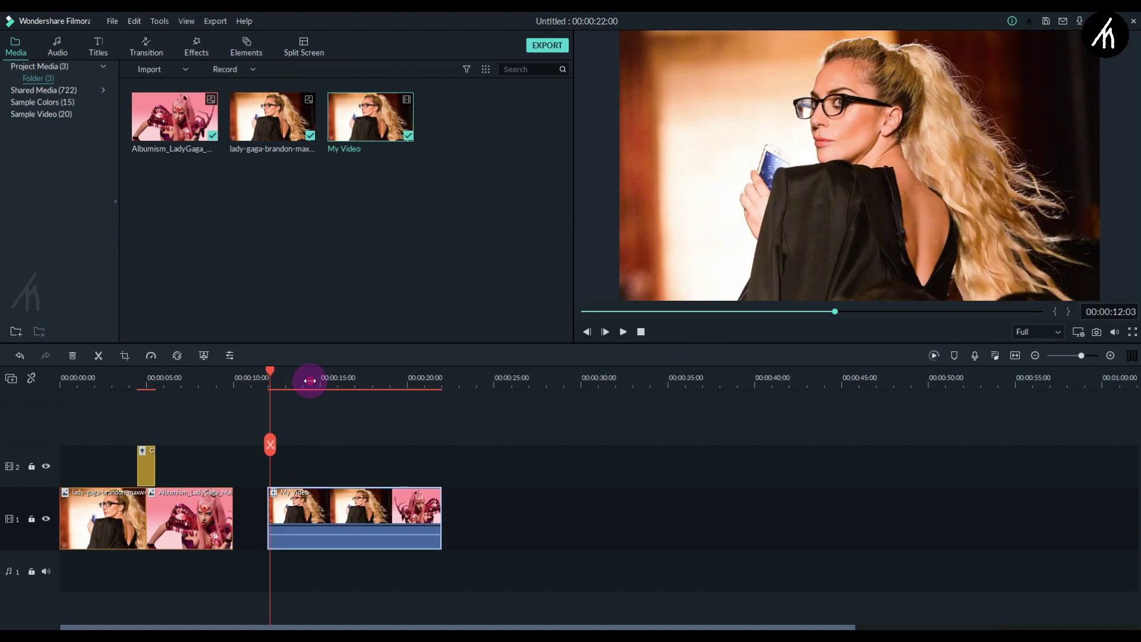
drag(308, 377, 542, 384)
click(542, 384)
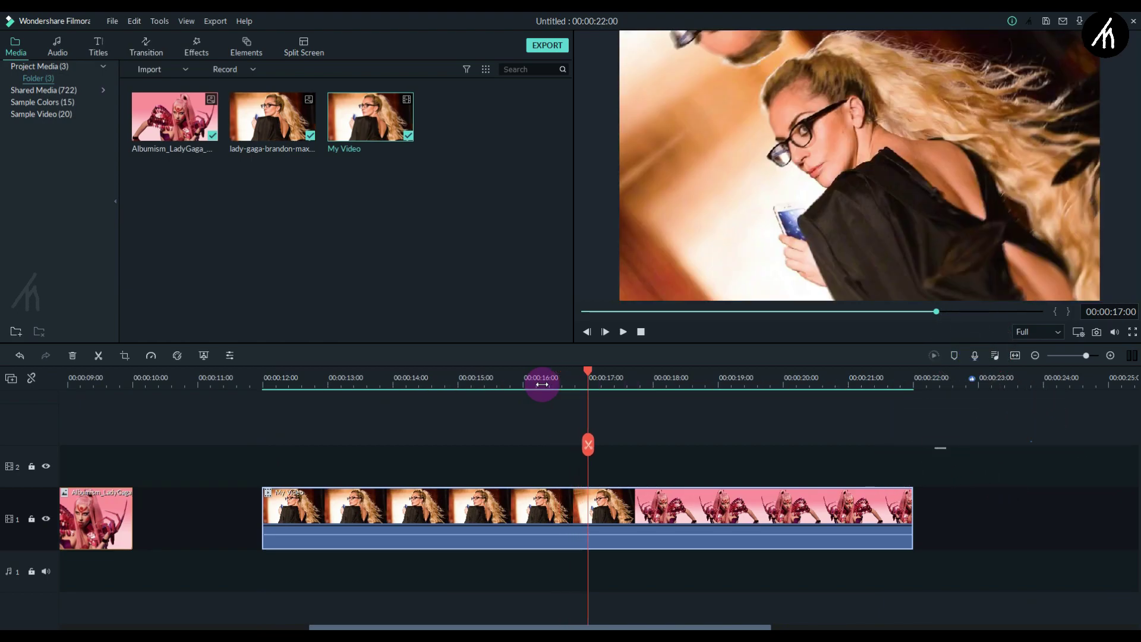
- Step frame by frame to 00:00:17:00, where My Video switches to the pink image
key(Left)
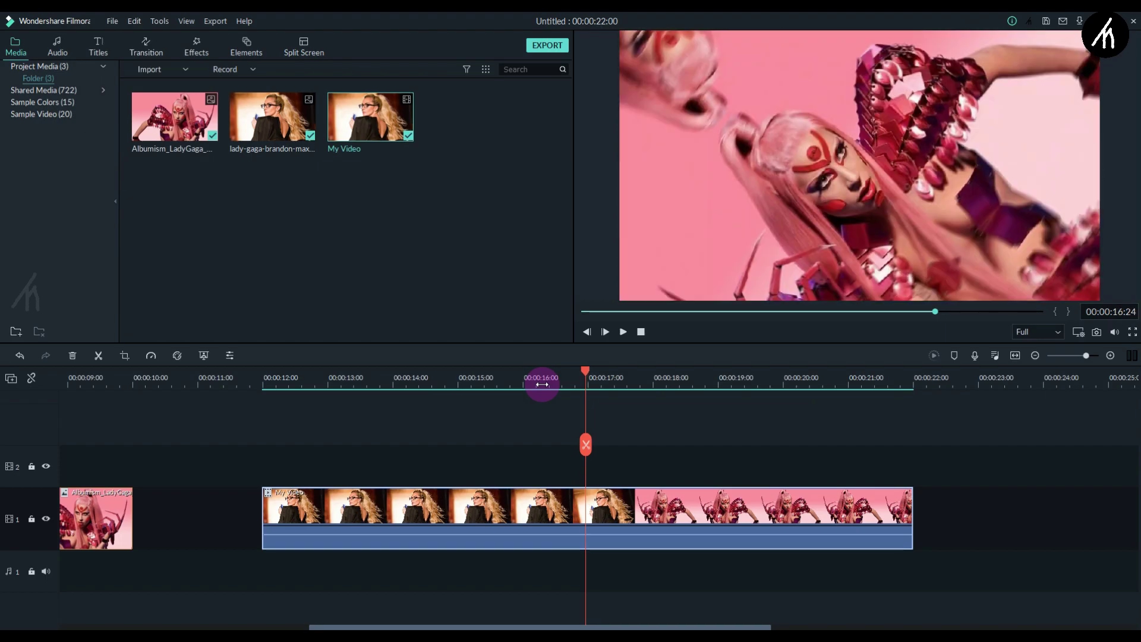
key(Right)
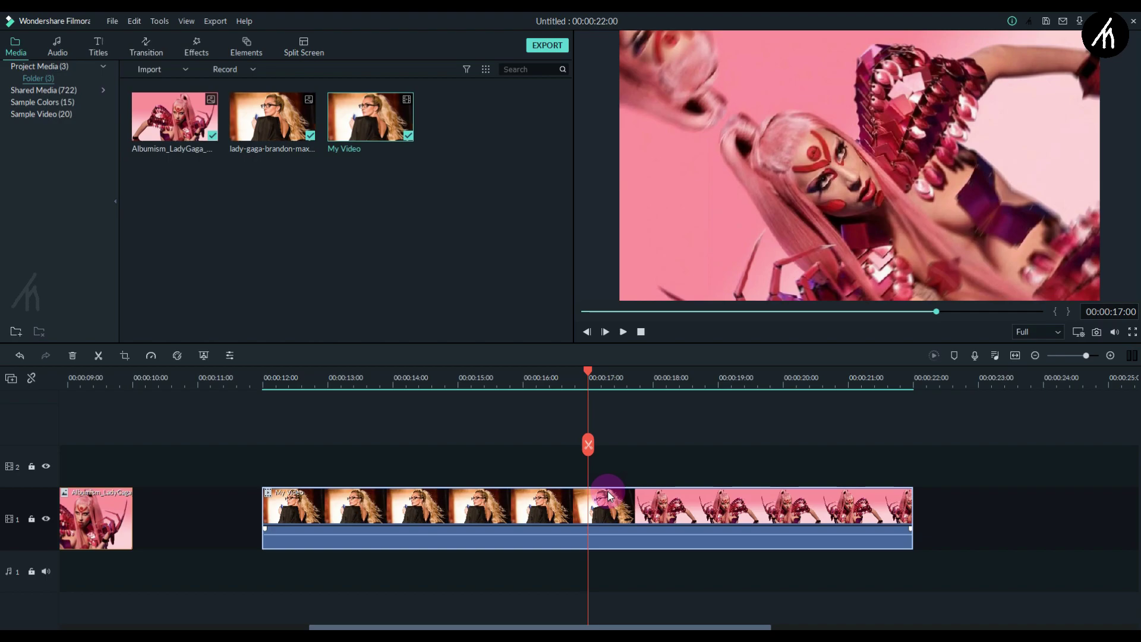
key(Left)
key(Right)
- Cut My Video at 00:00:17:00 and flip its second, pink half horizontally
click(587, 445)
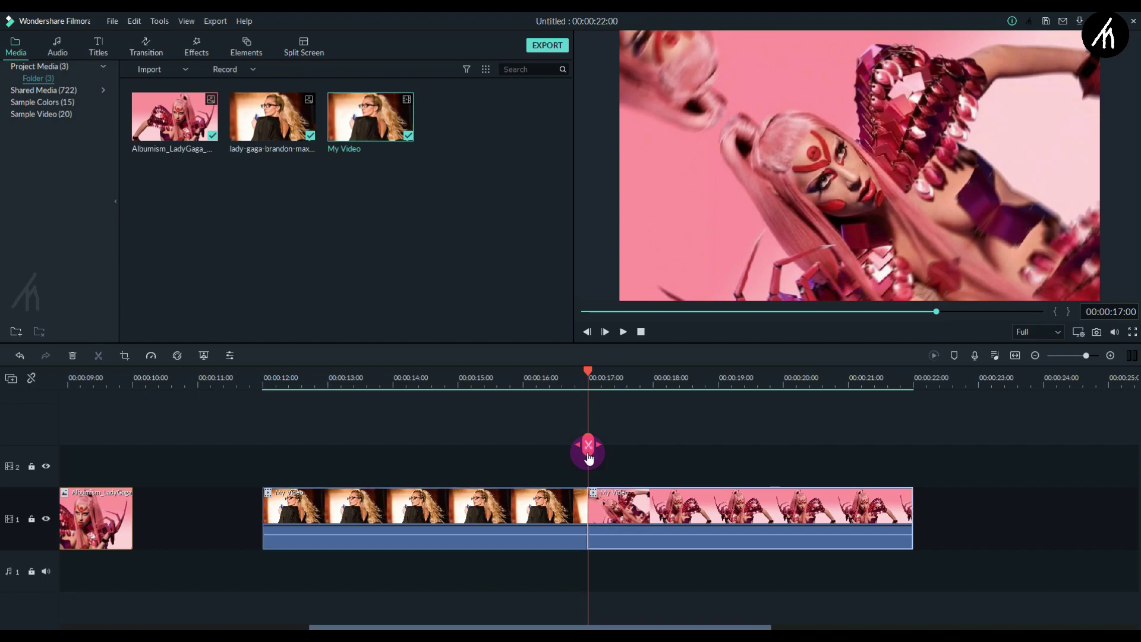
double_click(644, 519)
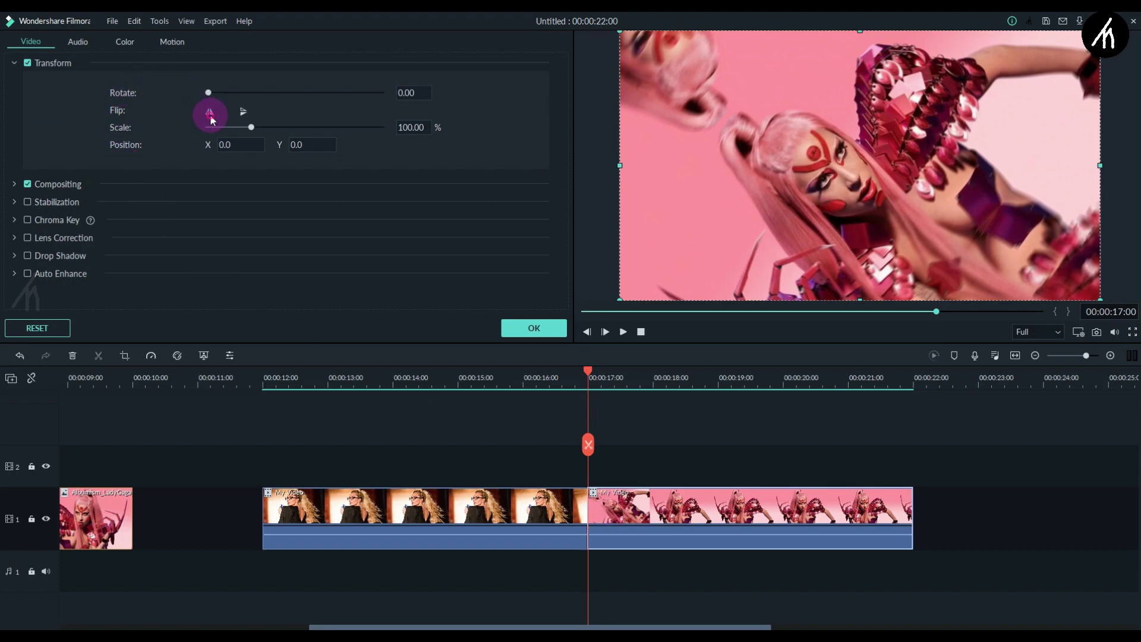
click(209, 113)
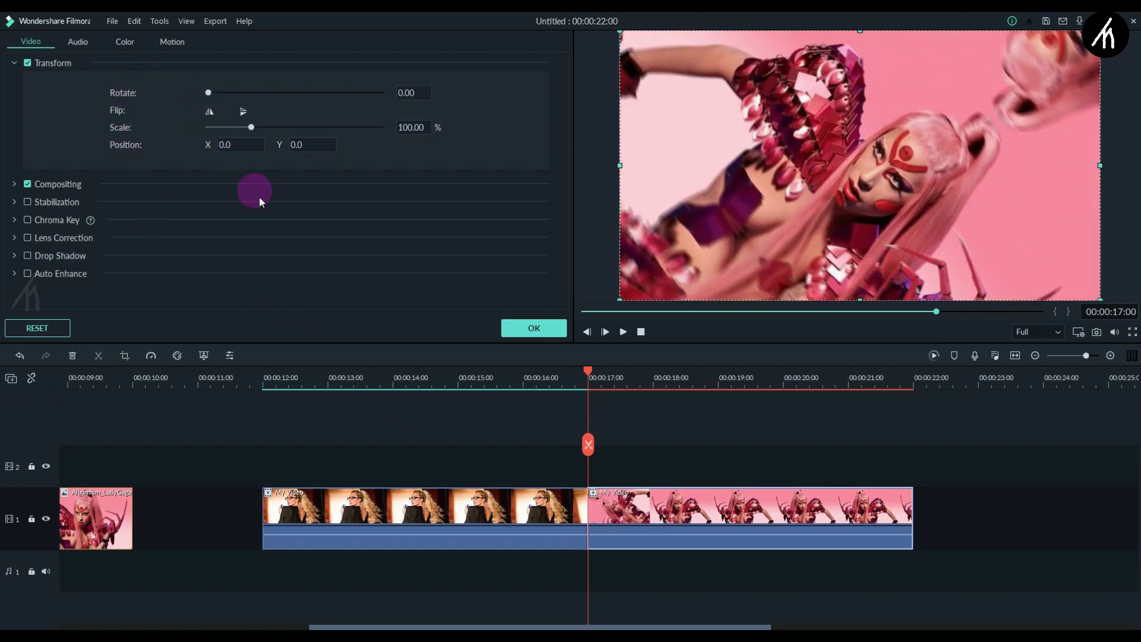
click(529, 327)
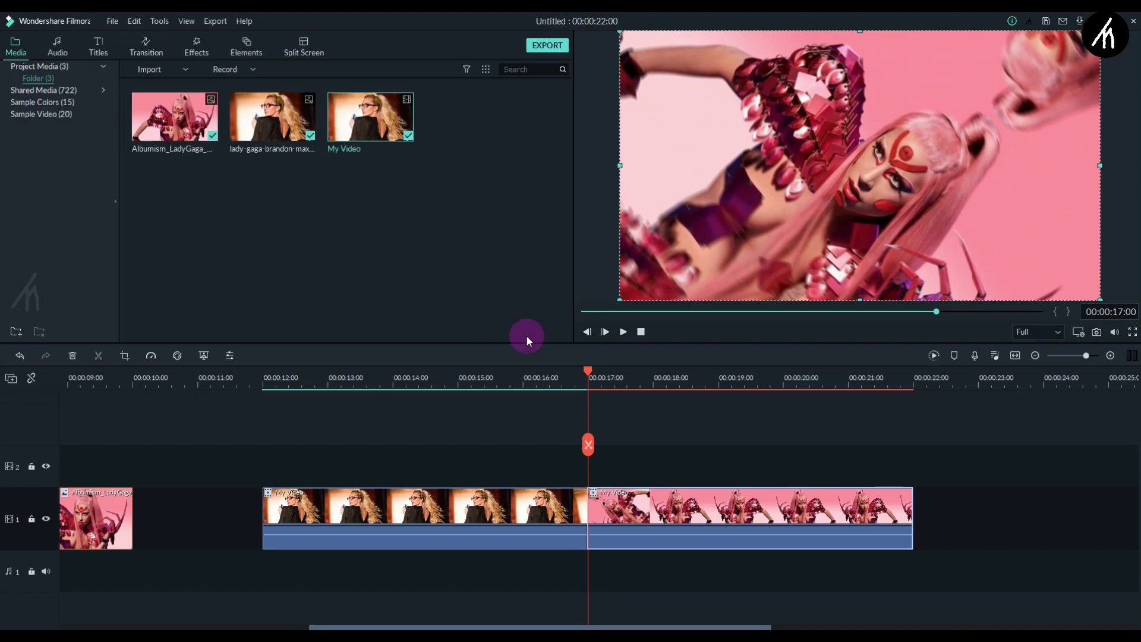
key(space)
click(416, 378)
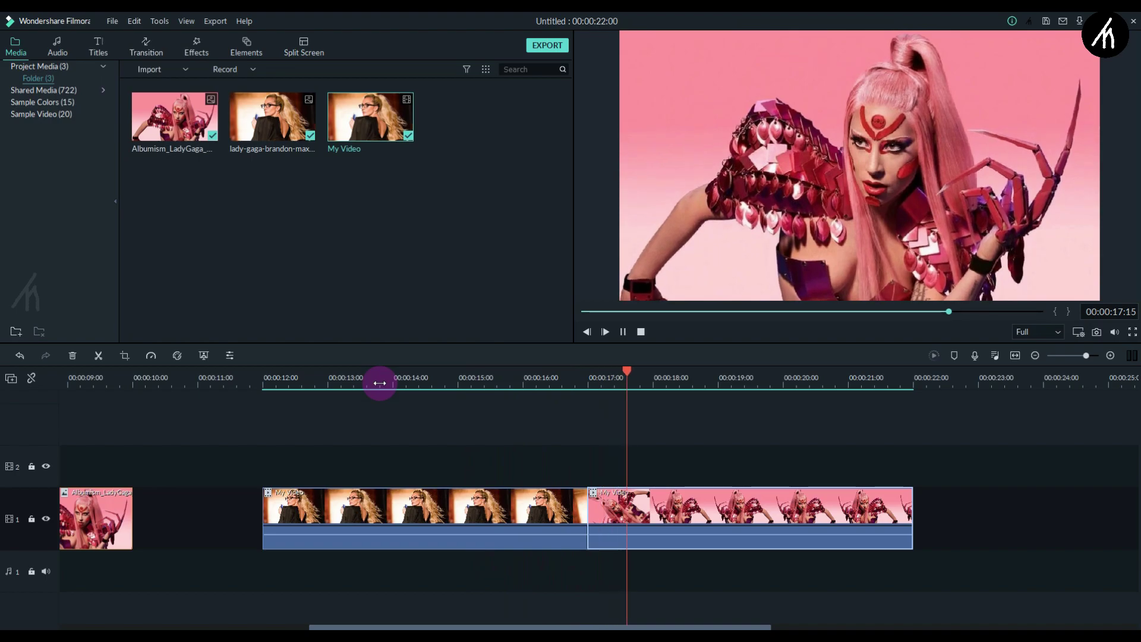
click(494, 378)
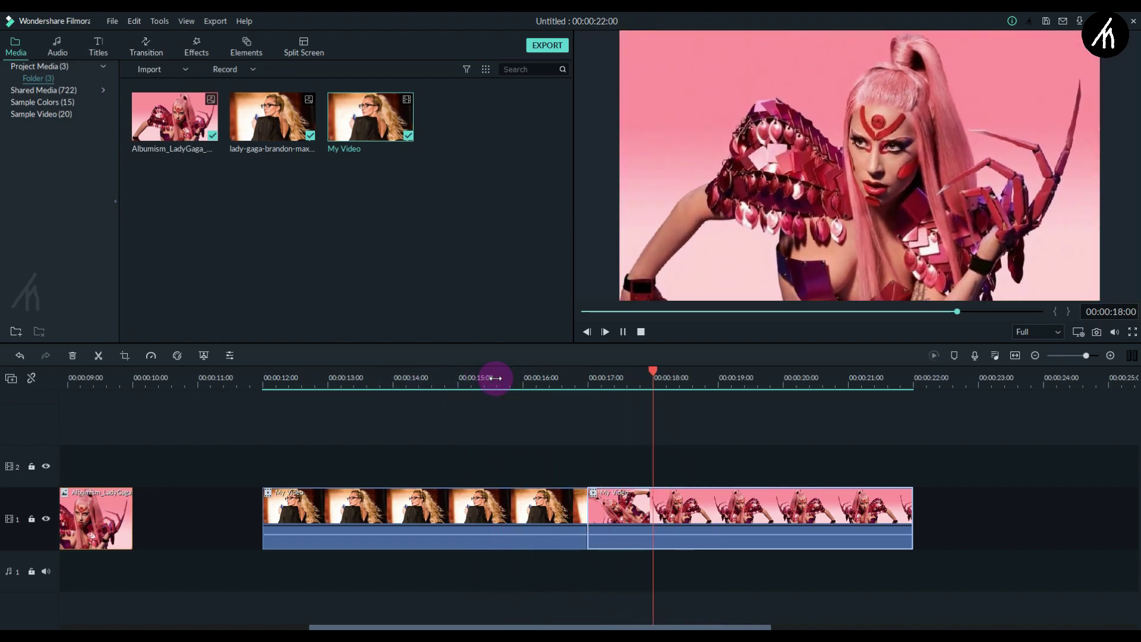
click(494, 378)
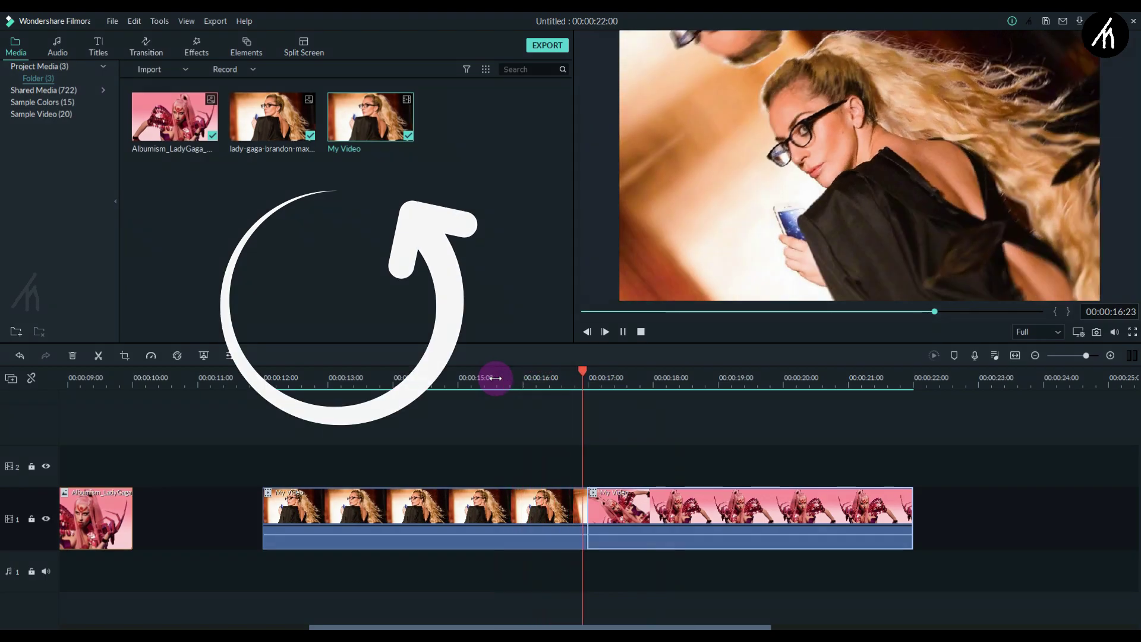
key(space)
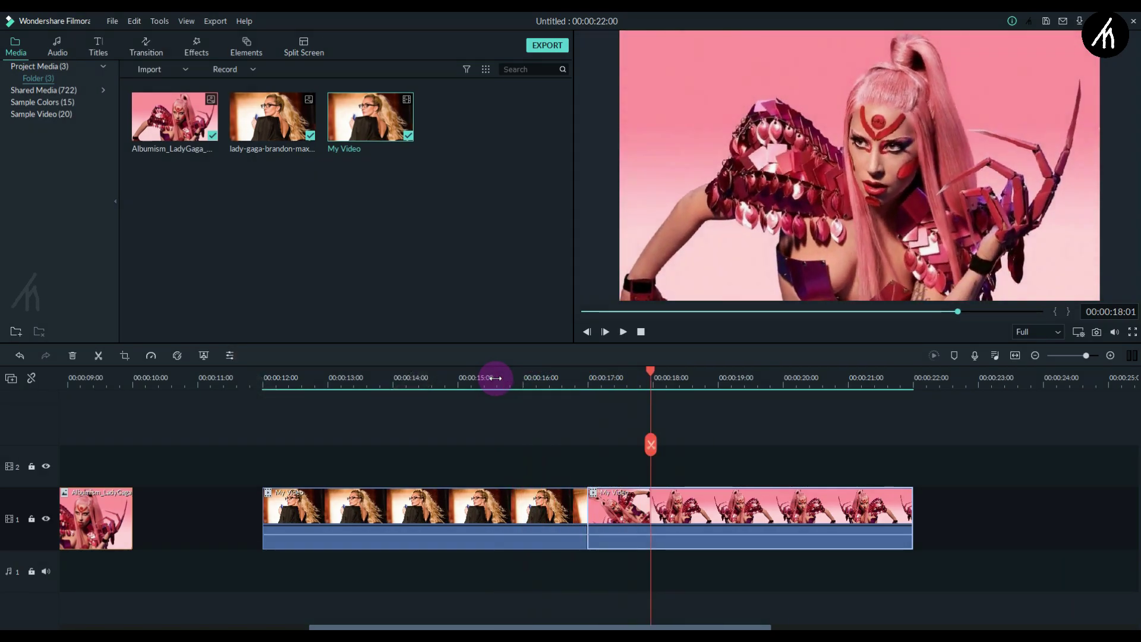
click(494, 378)
key(space)
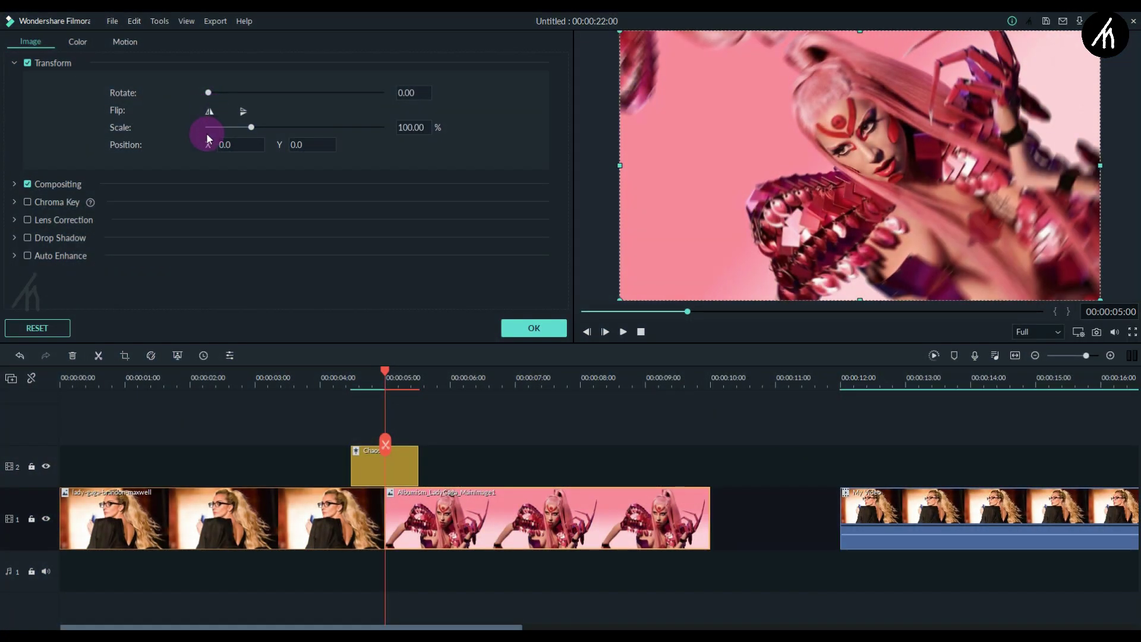
- Flip the opening glasses photo clip of Lady Gaga horizontally
click(295, 511)
key(Home)
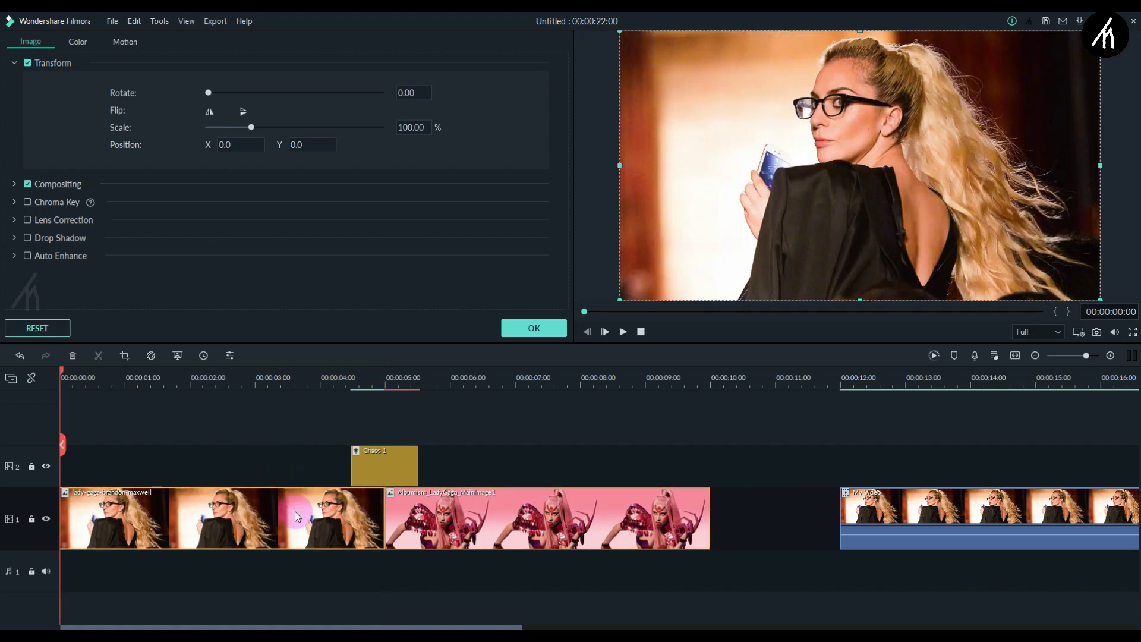
click(210, 112)
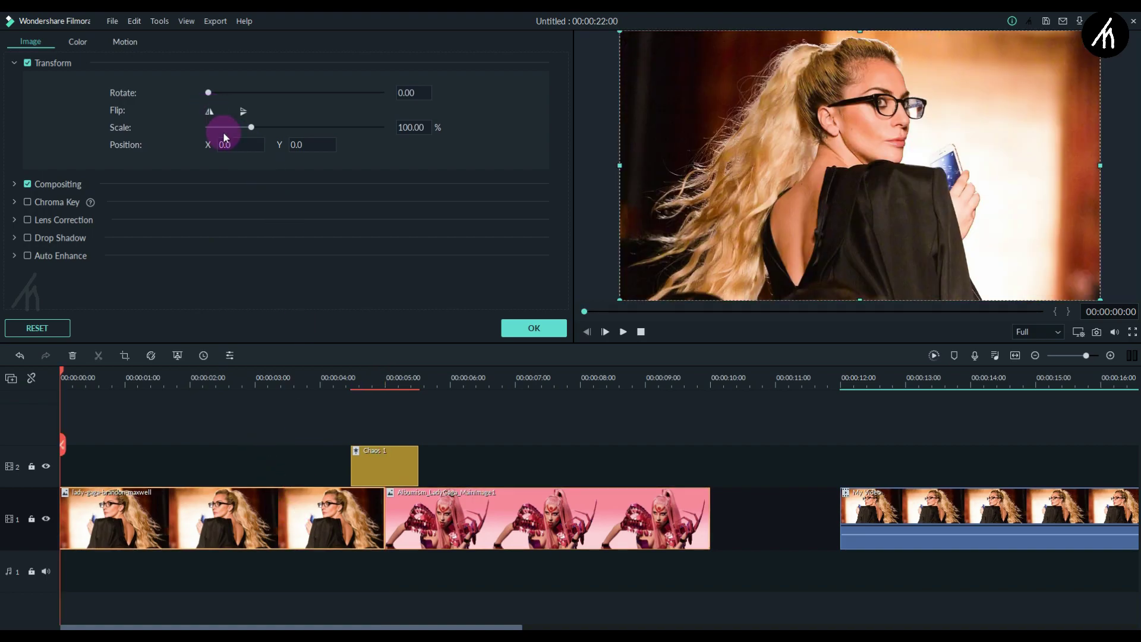
click(541, 330)
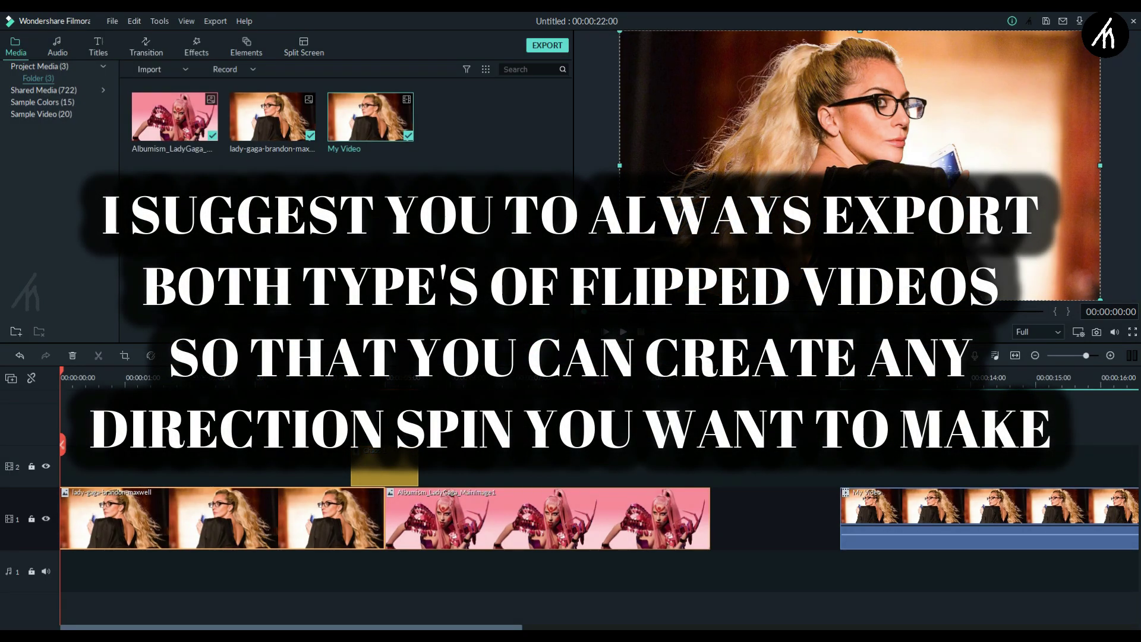
- Delete the two old My Video clips and export the two photos at 60 fps
key(ctrl+minus)
key(ctrl+minus)
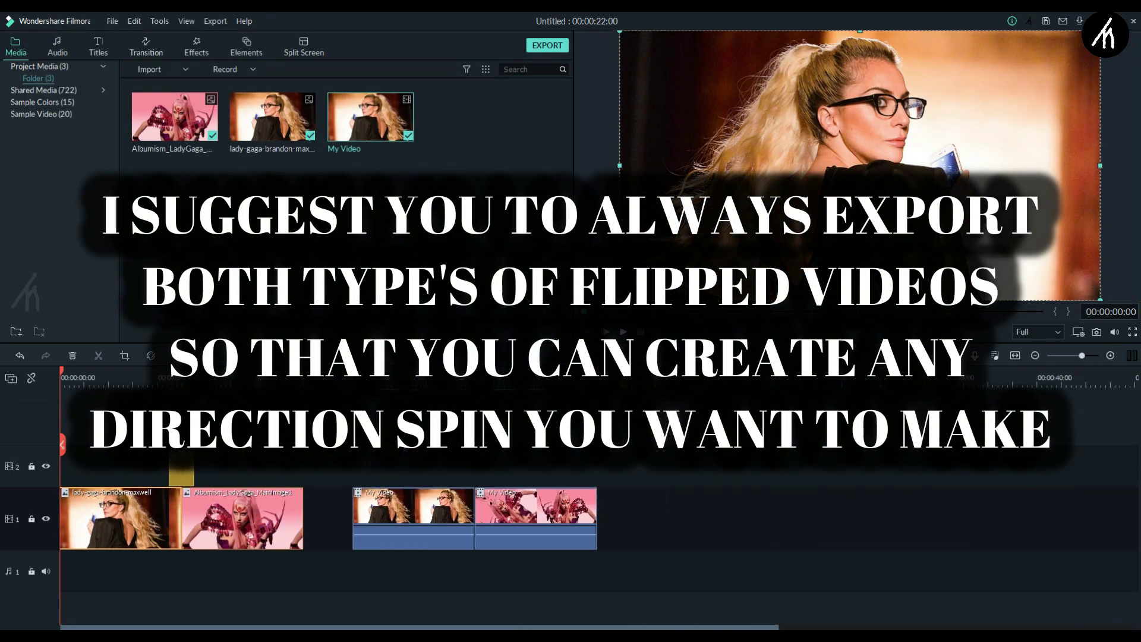
key(Delete)
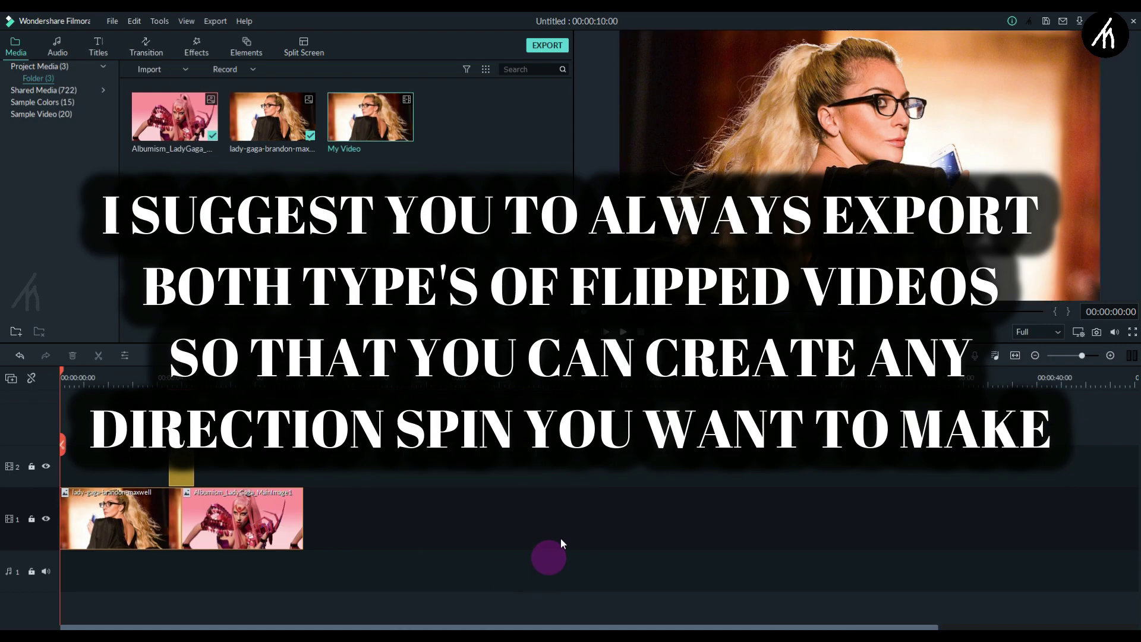
click(542, 48)
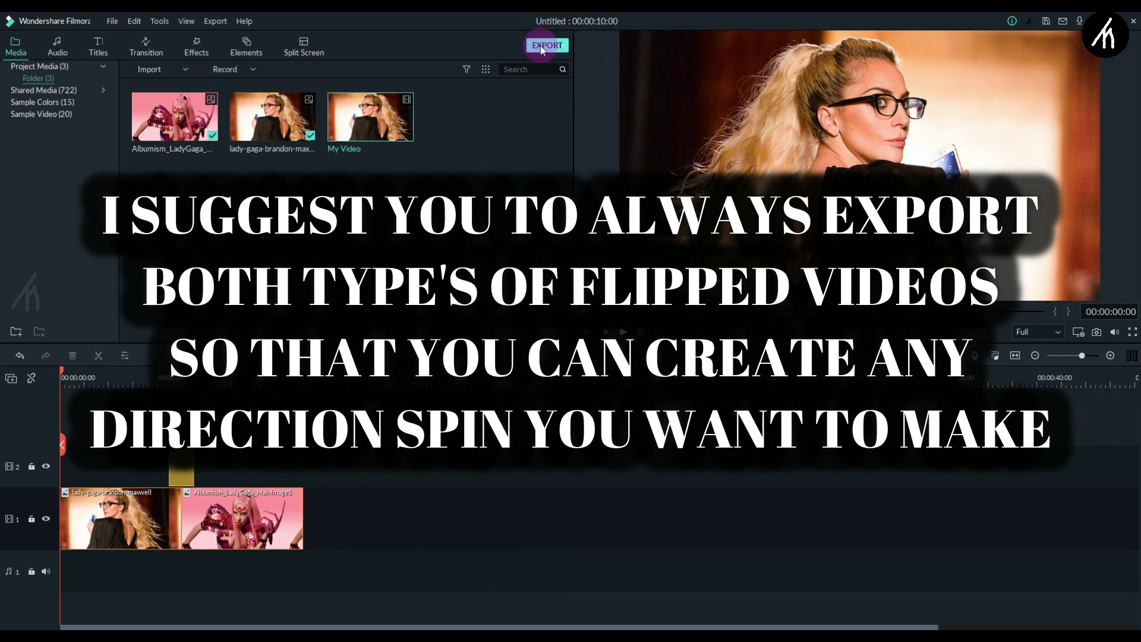
click(679, 284)
click(586, 253)
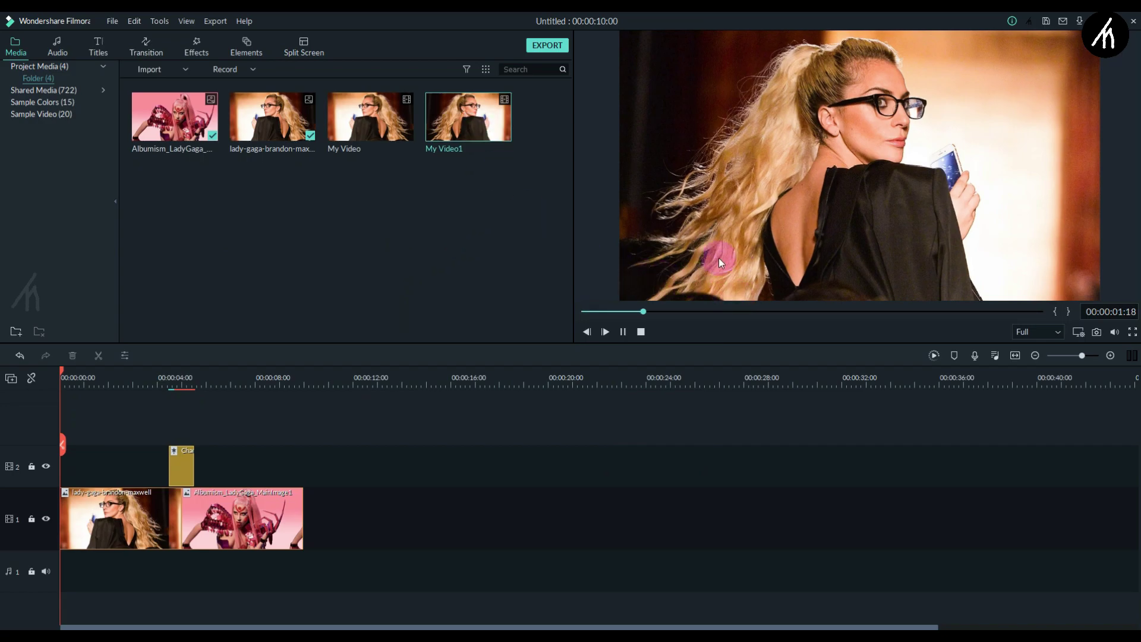
- Place My Video1 on video track 1 after the photos, keeping project settings
click(822, 310)
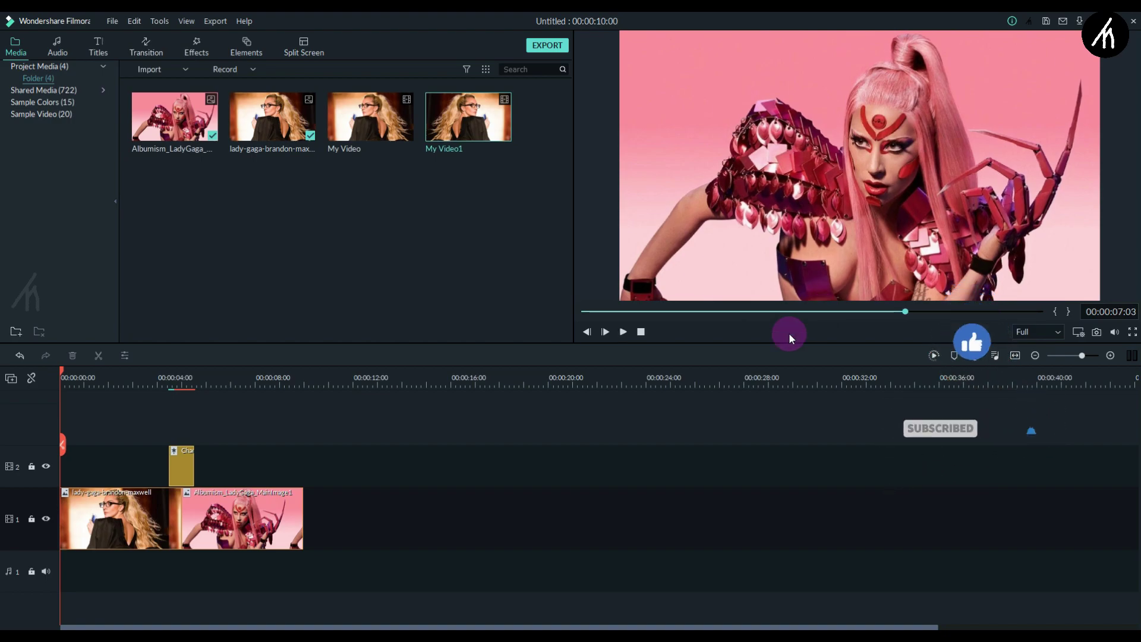
click(532, 324)
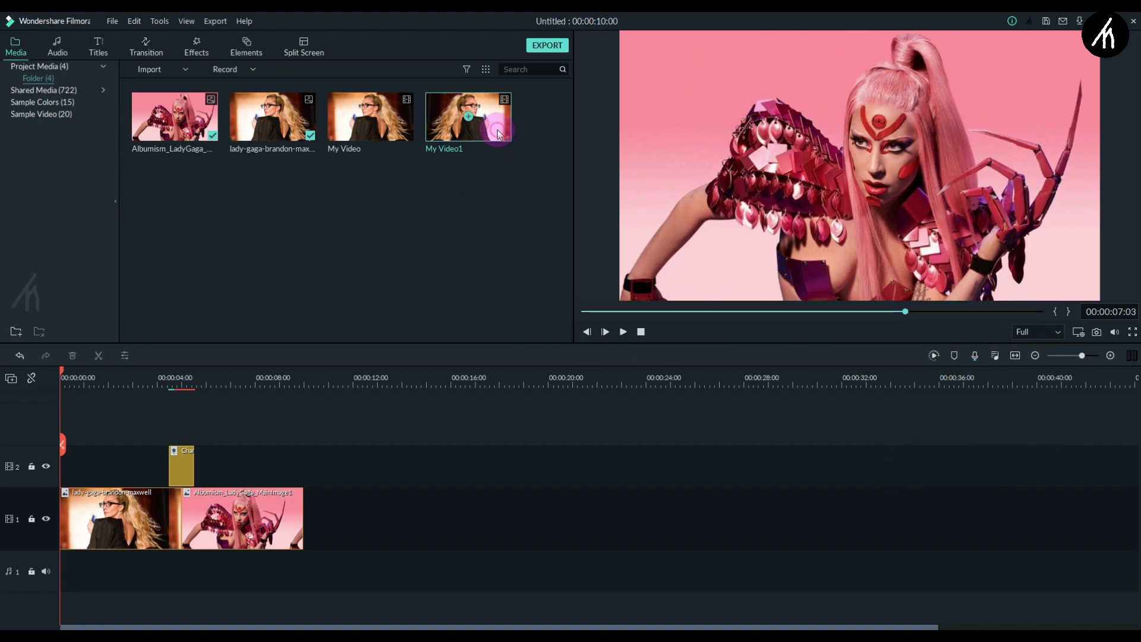
drag(497, 130, 349, 500)
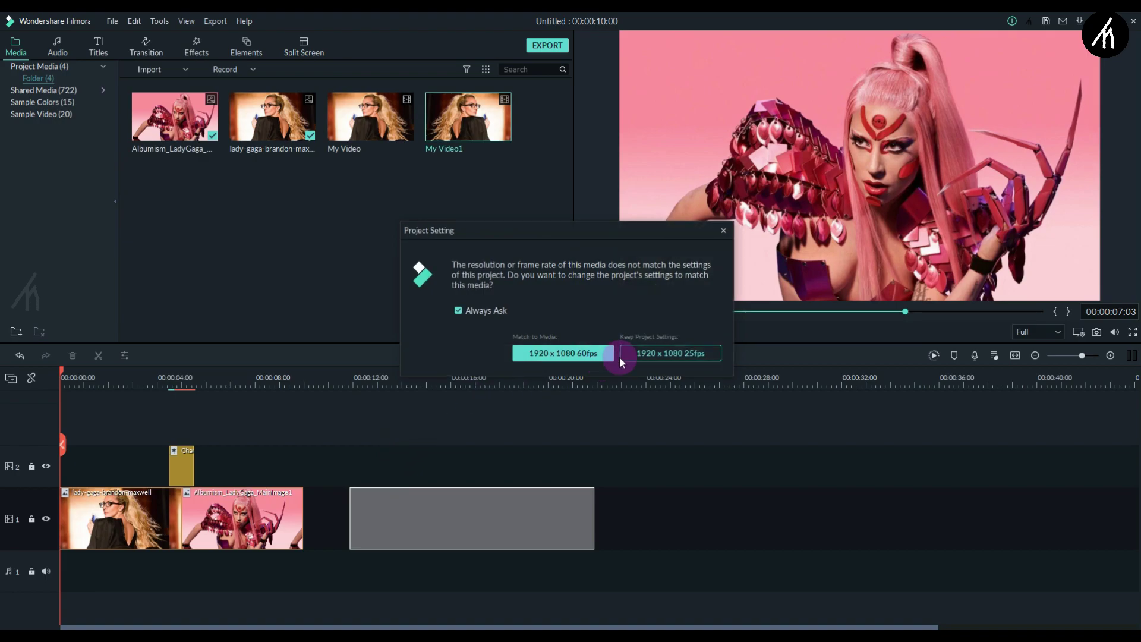
click(666, 350)
- Zoom the timeline in and step the playhead to the pink image's first frame
click(448, 378)
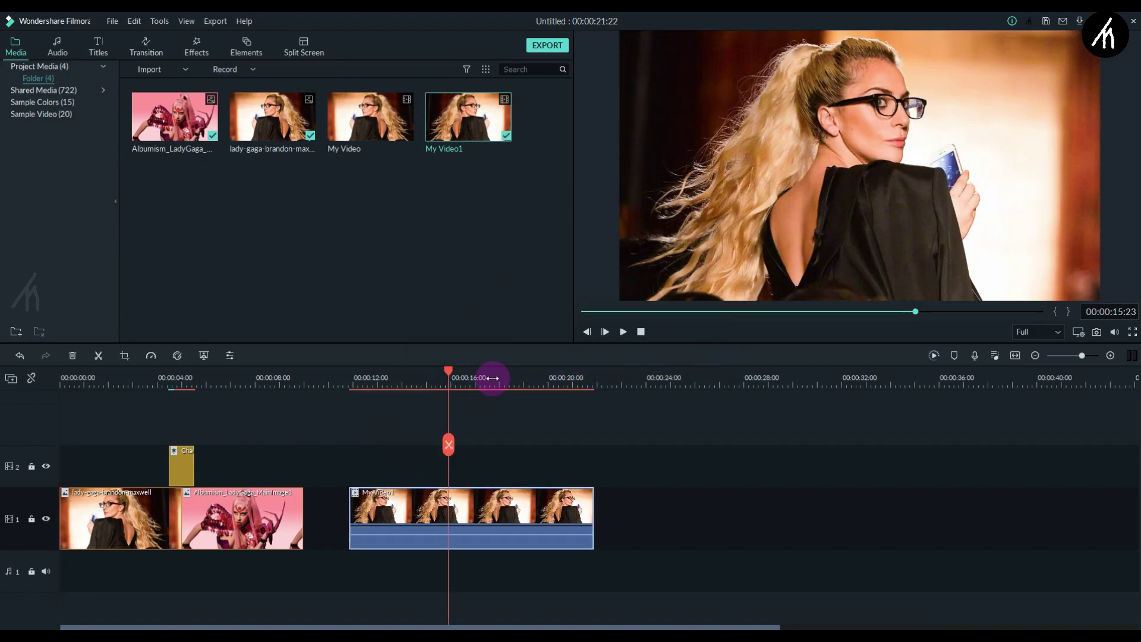
scroll(631, 373, up, 3)
scroll(632, 374, up, 2)
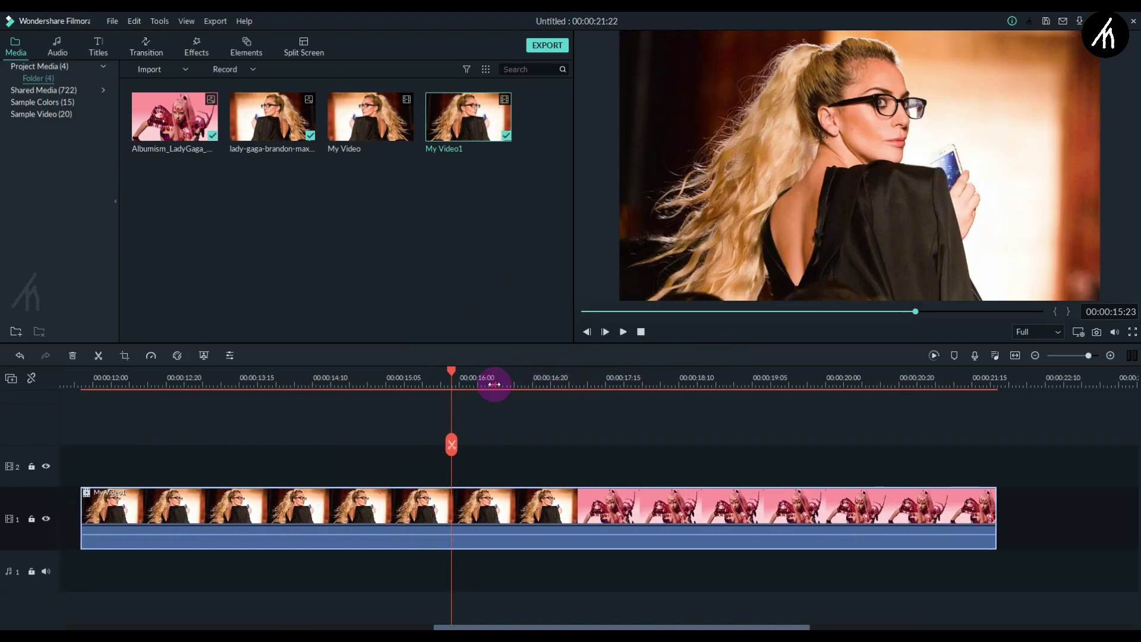
click(494, 384)
key(Right)
key(Right)
key(Right)
key(Right)
key(Right)
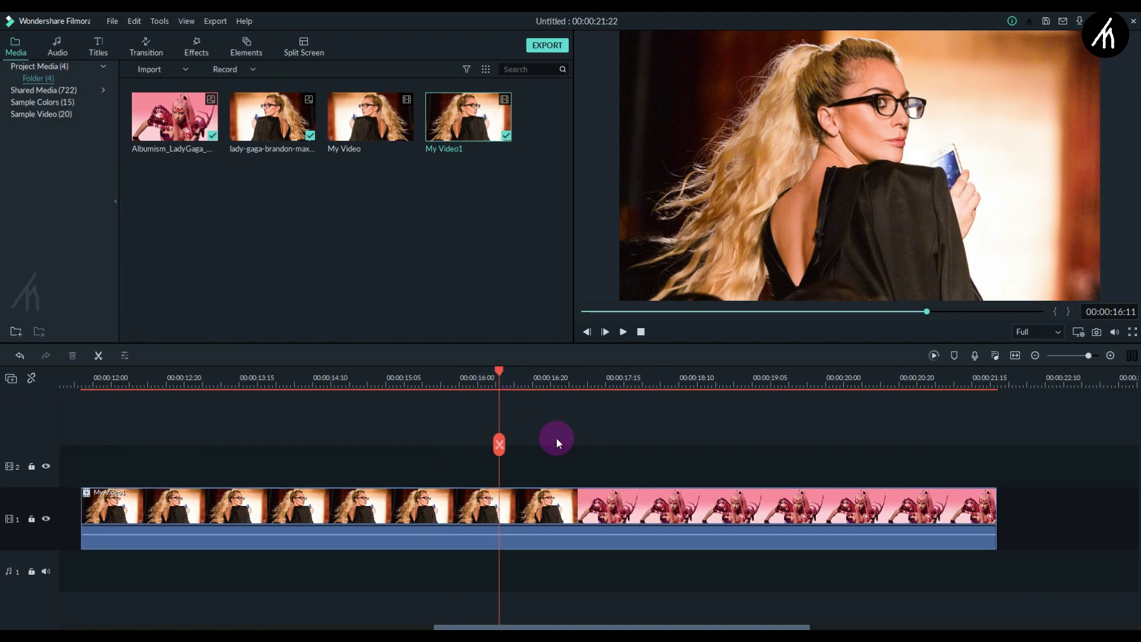
key(Right)
key(Right)
key(Right)
key(Right)
key(Right)
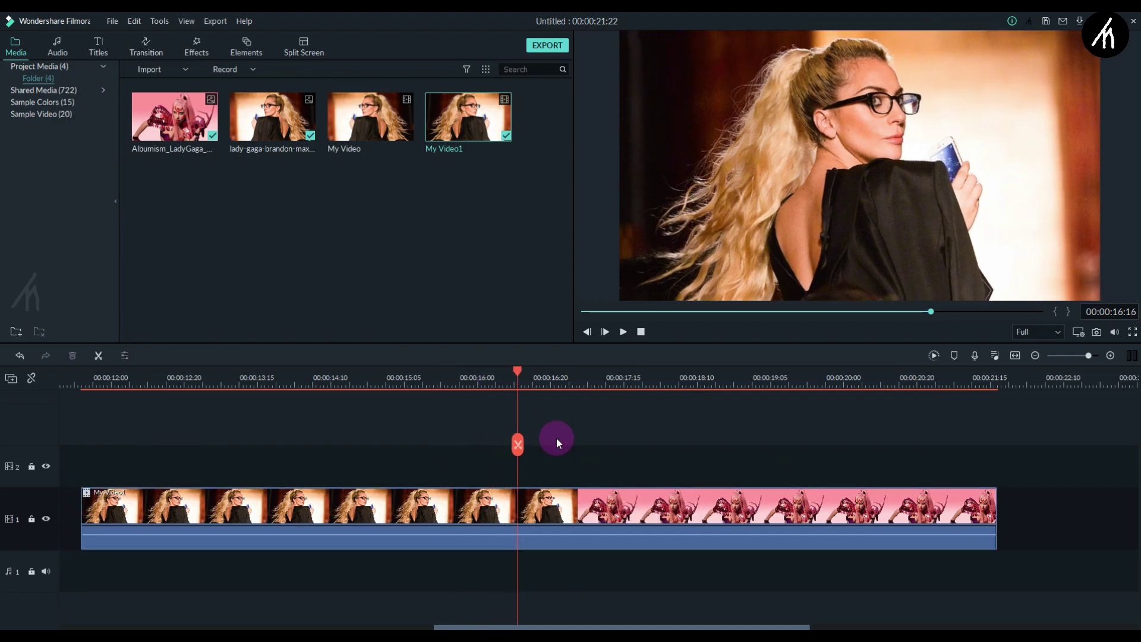
key(Right)
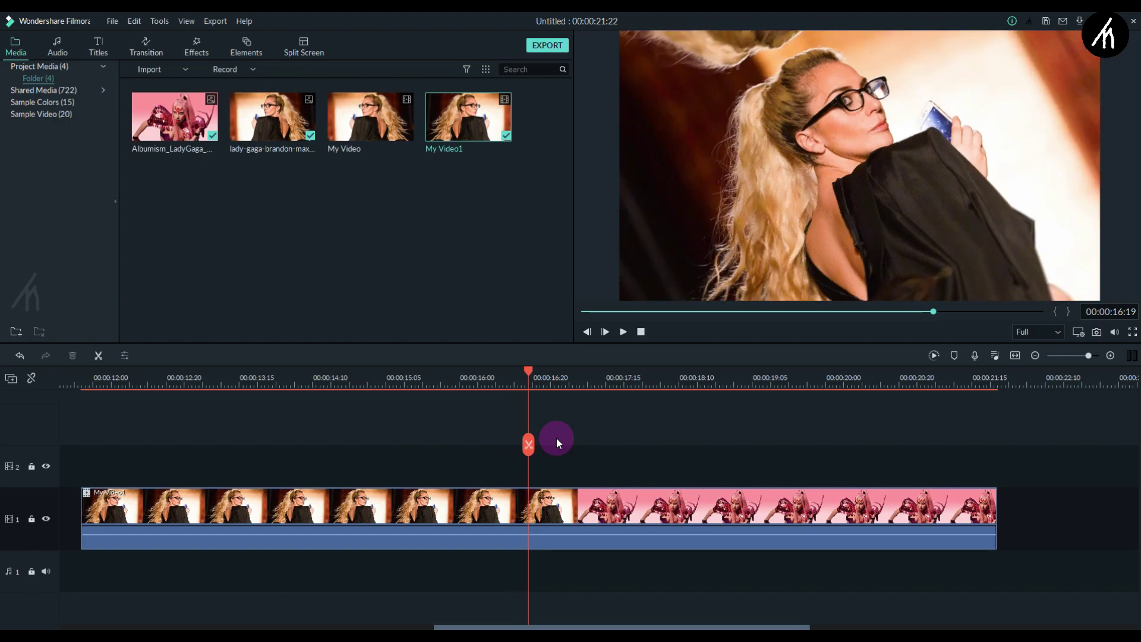
key(Right)
key(Right)
key(Right)
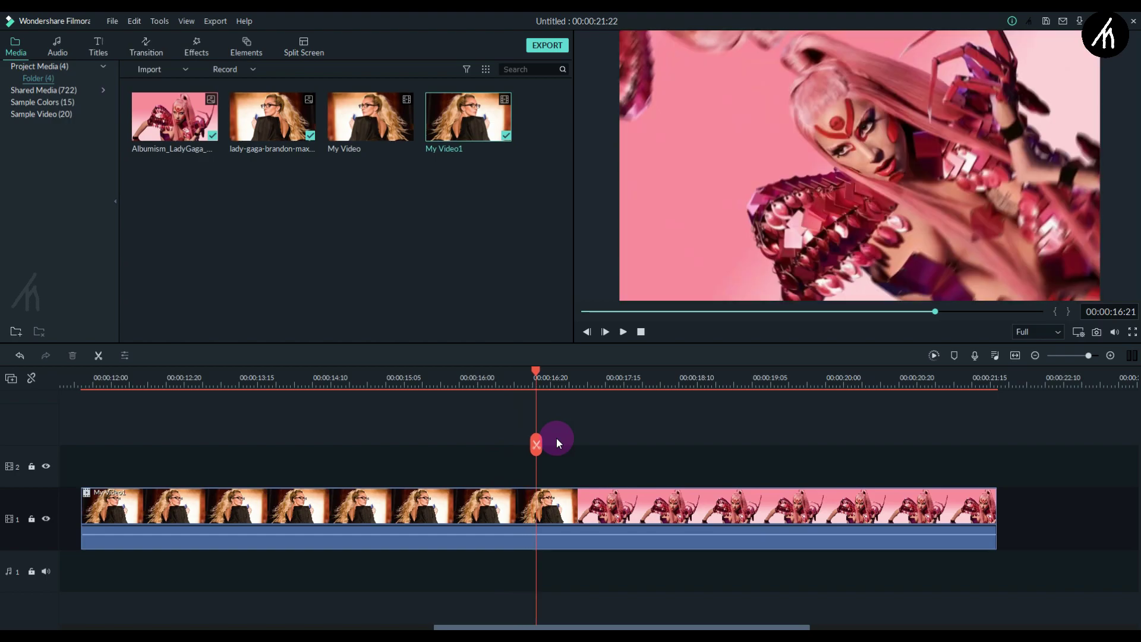
key(Left)
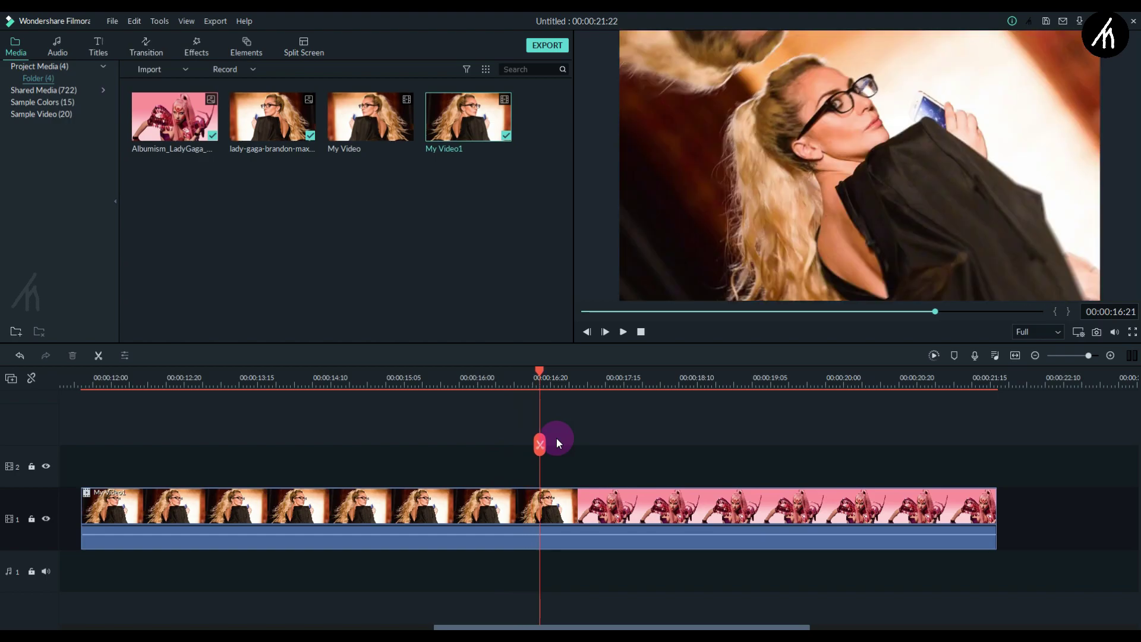
key(Right)
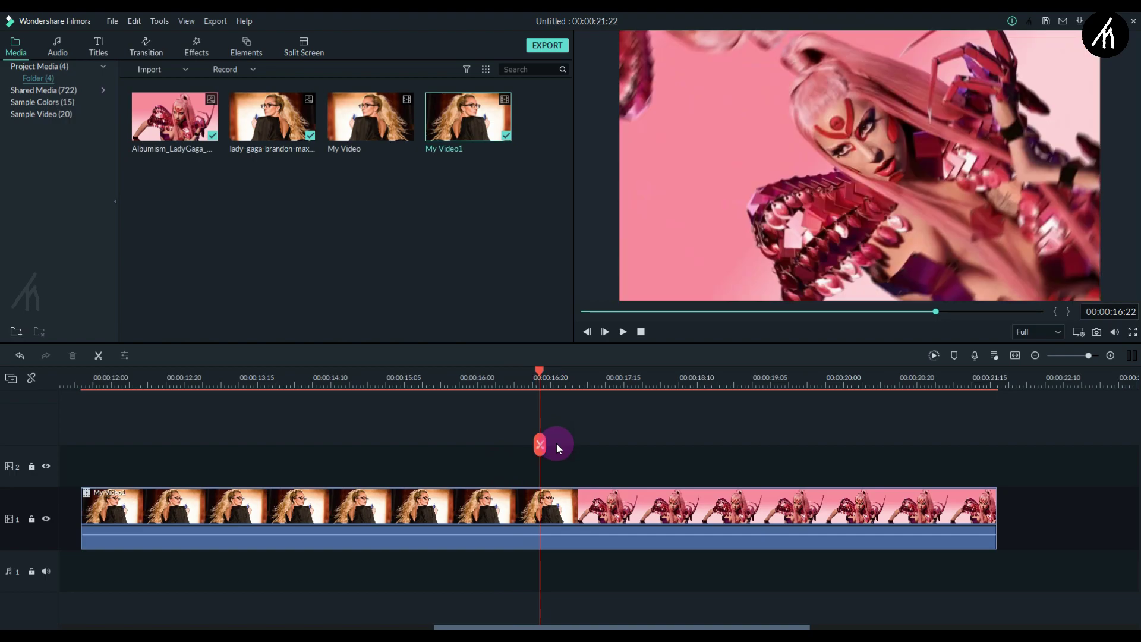
- Cut My Video1 where the pink image starts, flip the first part horizontally, and play it back
click(549, 524)
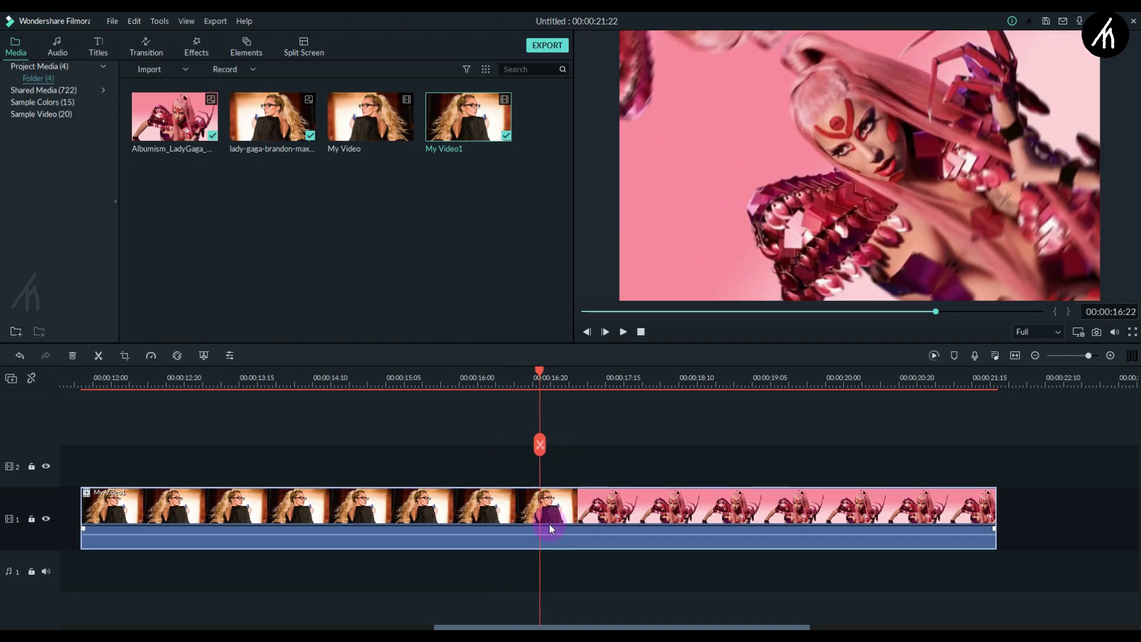
click(540, 445)
double_click(398, 506)
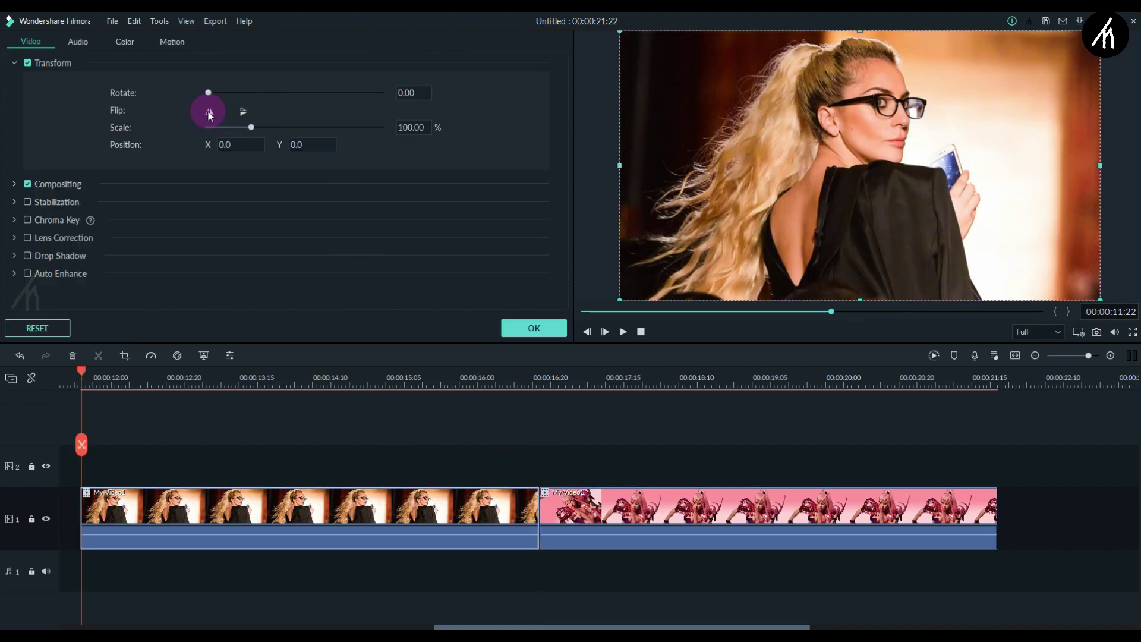
click(208, 113)
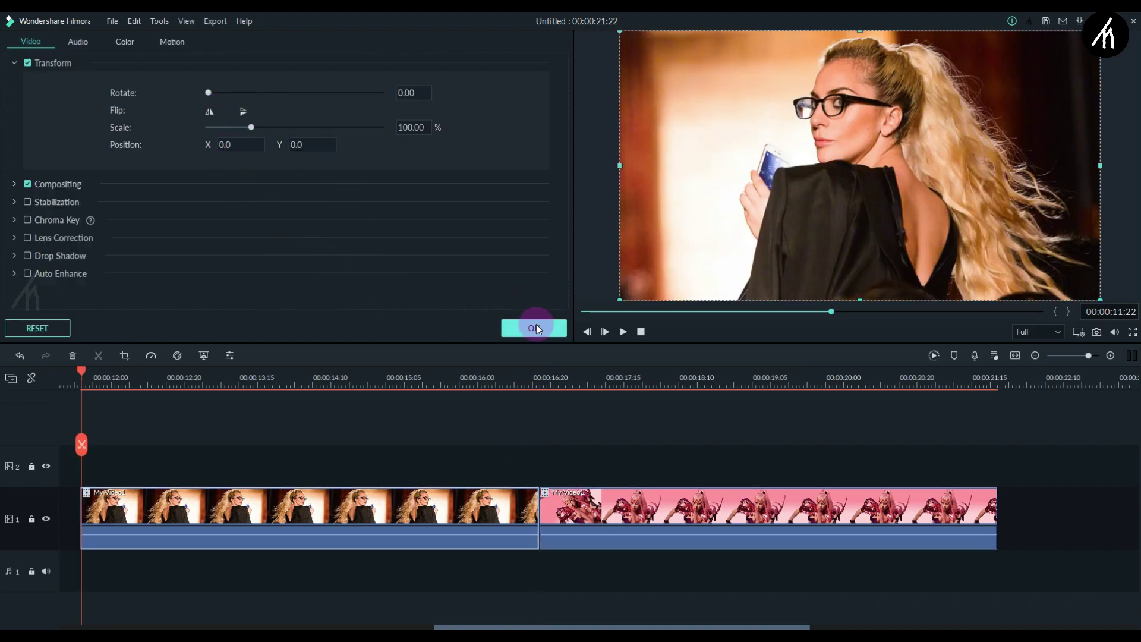
click(533, 327)
click(494, 408)
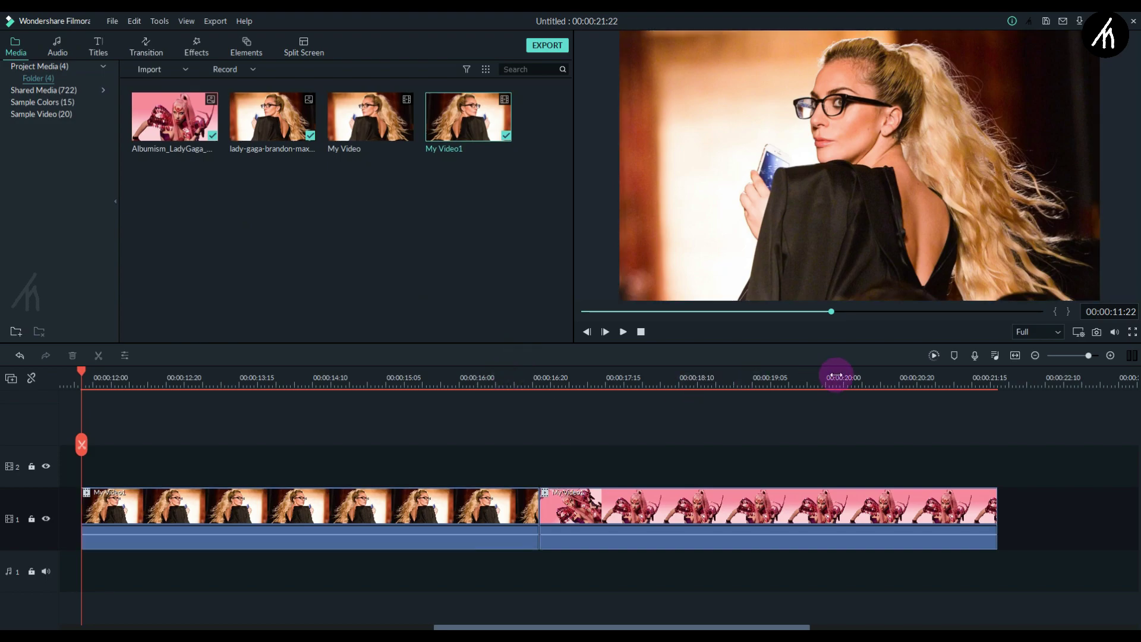
click(939, 356)
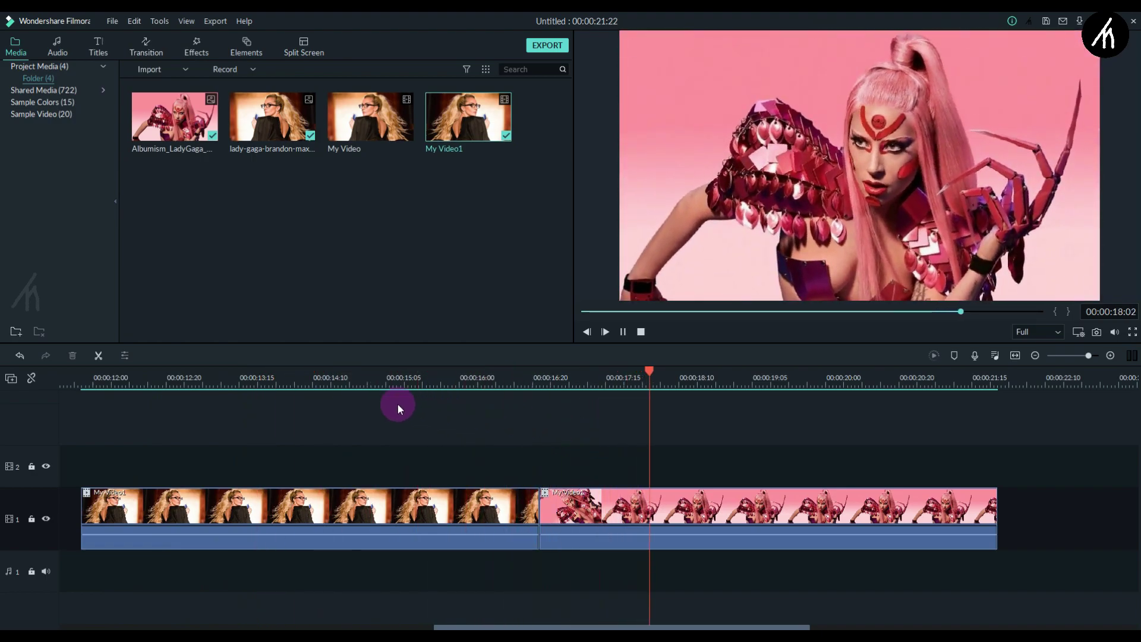
click(289, 378)
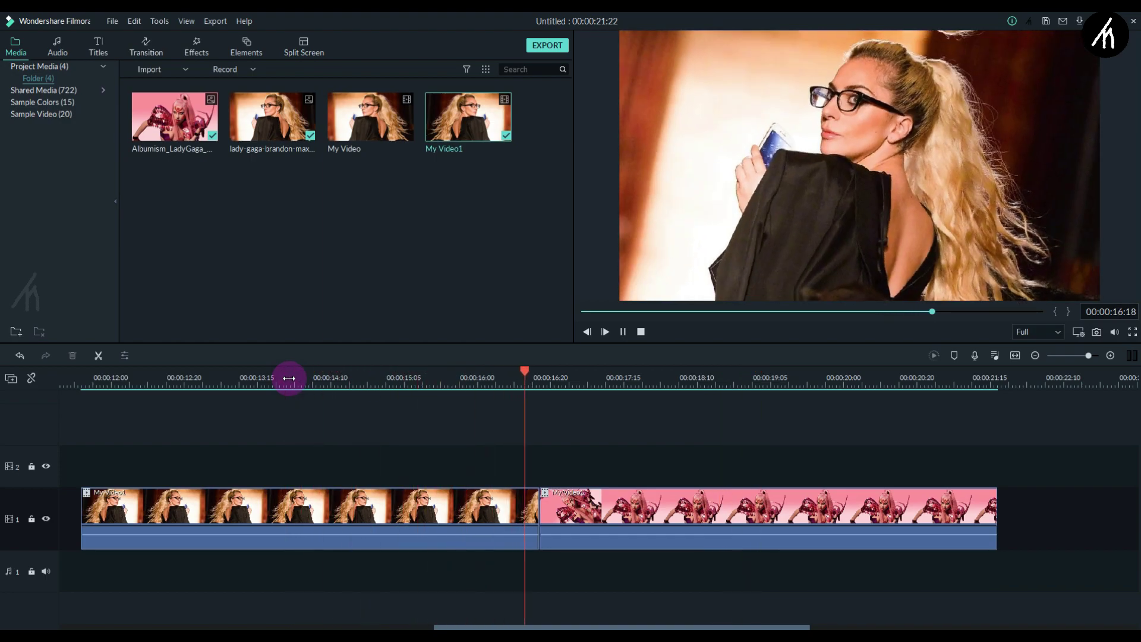
click(289, 378)
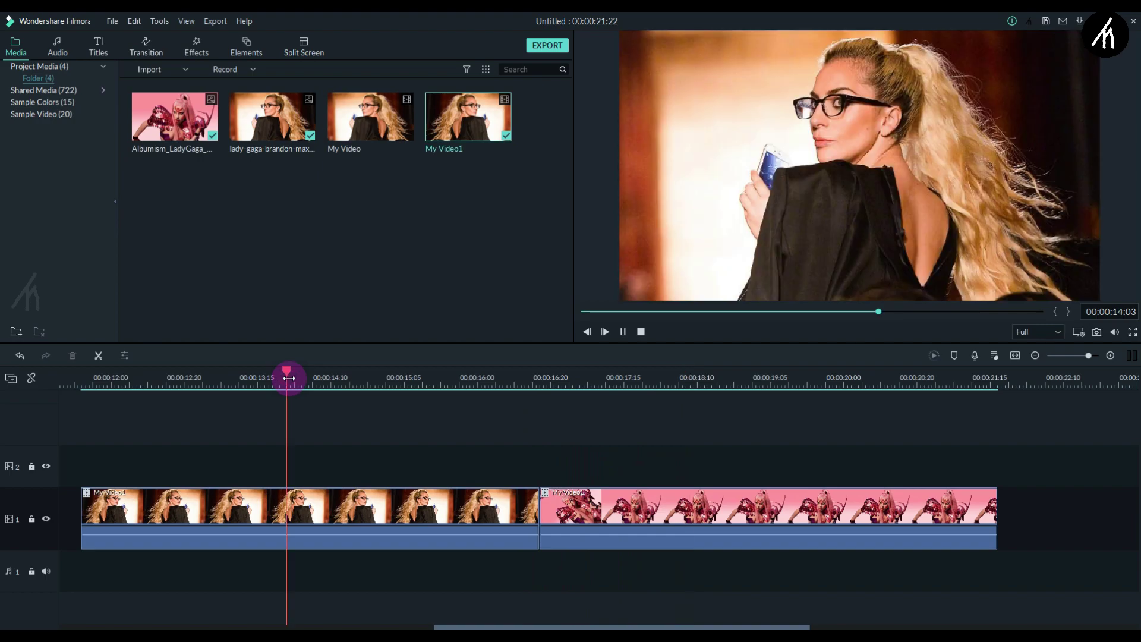